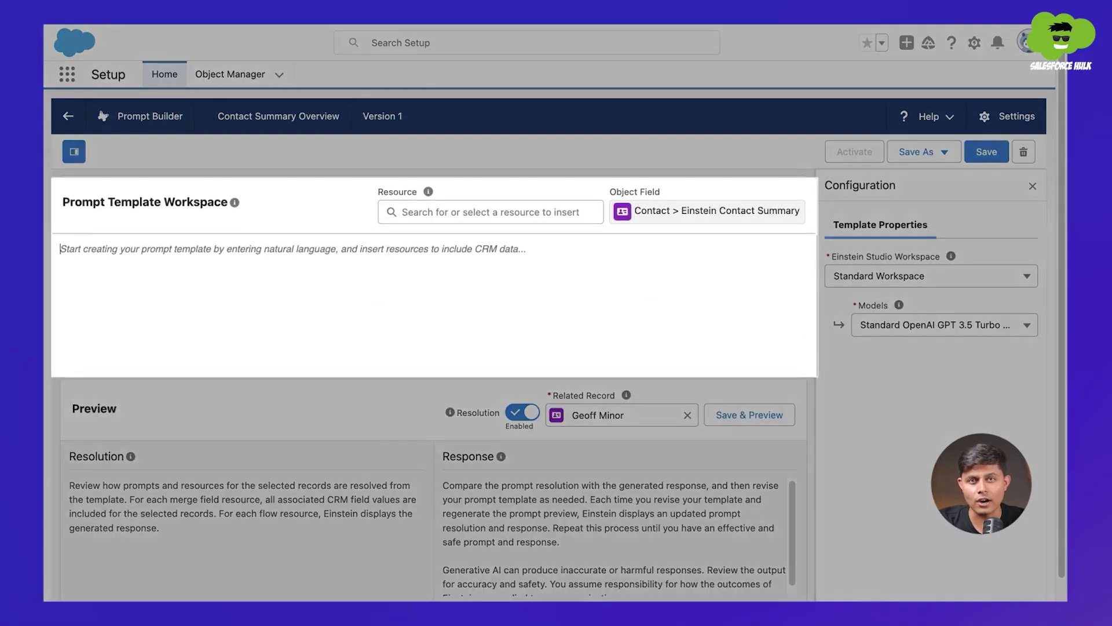
# - Enter the prompt "Help me prepare for a meeting with my customer" and set the model to Standard OpenAI GPT 4
pyautogui.write('Help me prepare for a meeting with my customer')
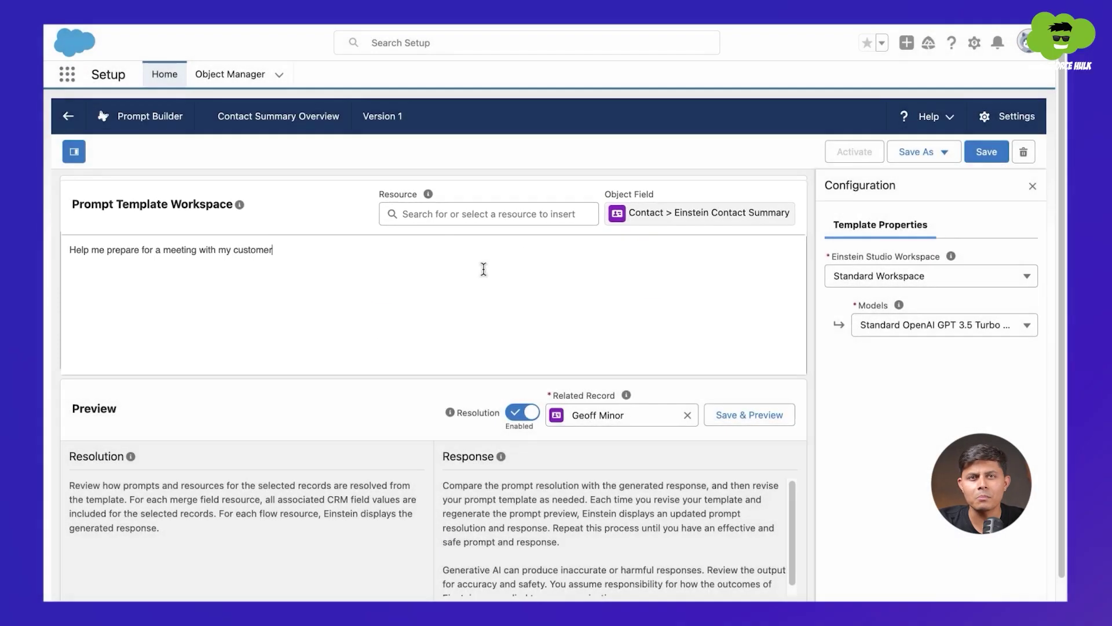
pyautogui.click(1026, 333)
pyautogui.click(944, 342)
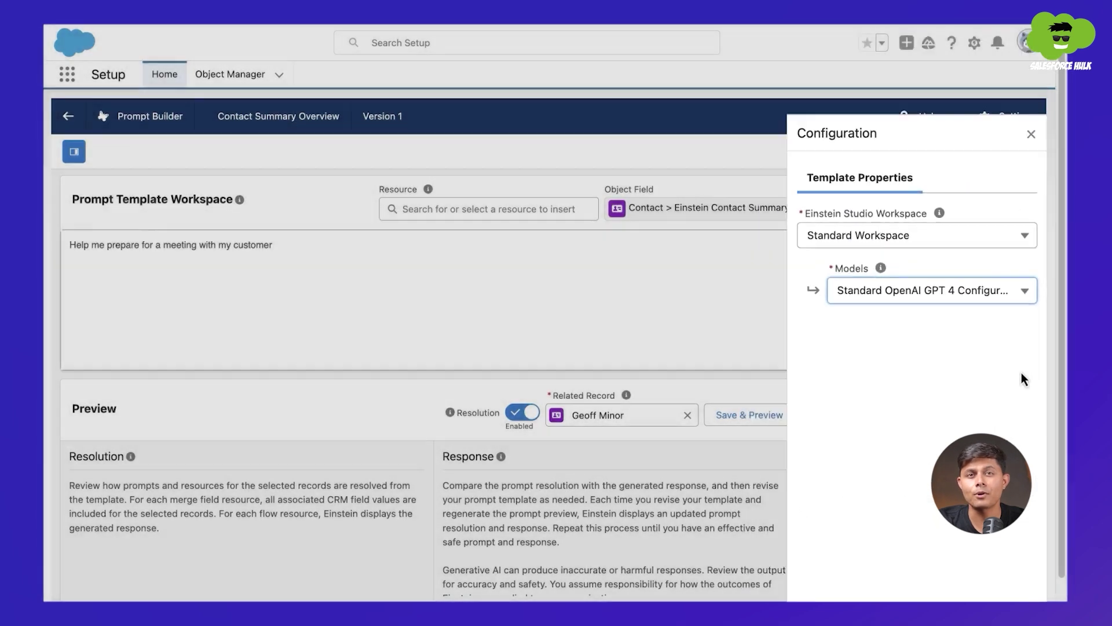
# - Save and preview the contact summary prompt's response, and browse the resources that can be inserted into the prompt
pyautogui.click(779, 416)
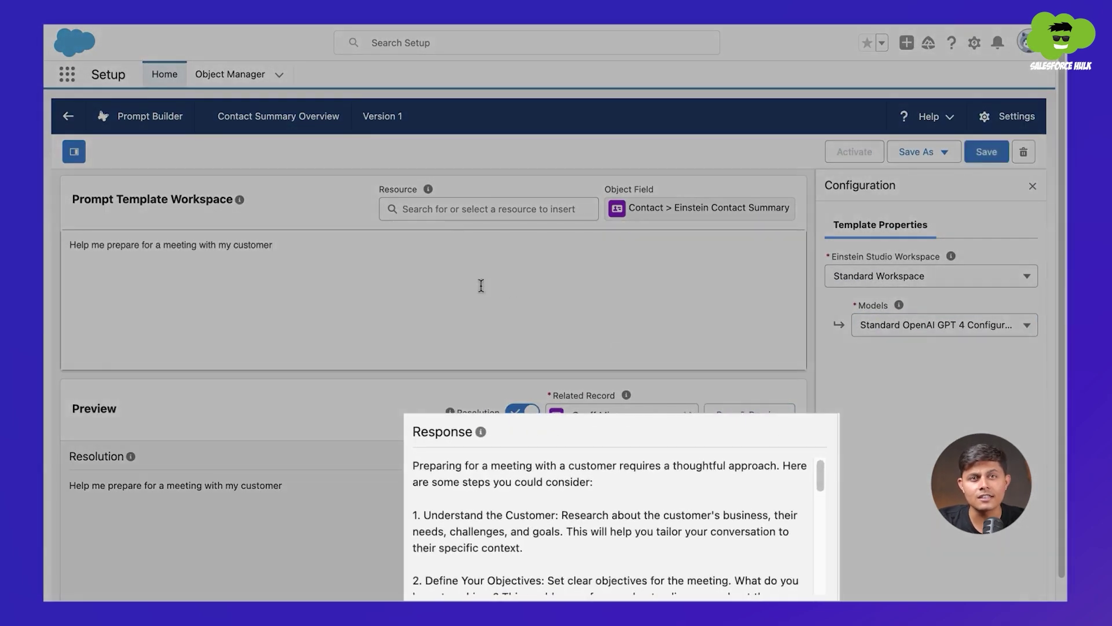
pyautogui.click(464, 209)
pyautogui.click(464, 313)
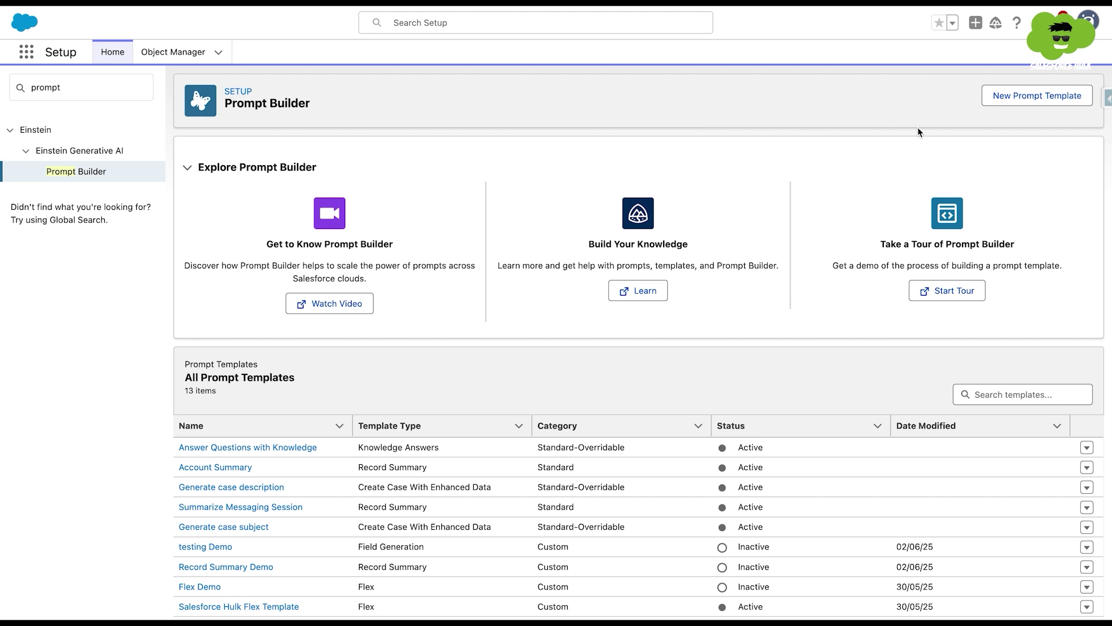
# - Start a new prompt template of type Field Generation named "Case Summary" with its matching API name
pyautogui.click(1028, 95)
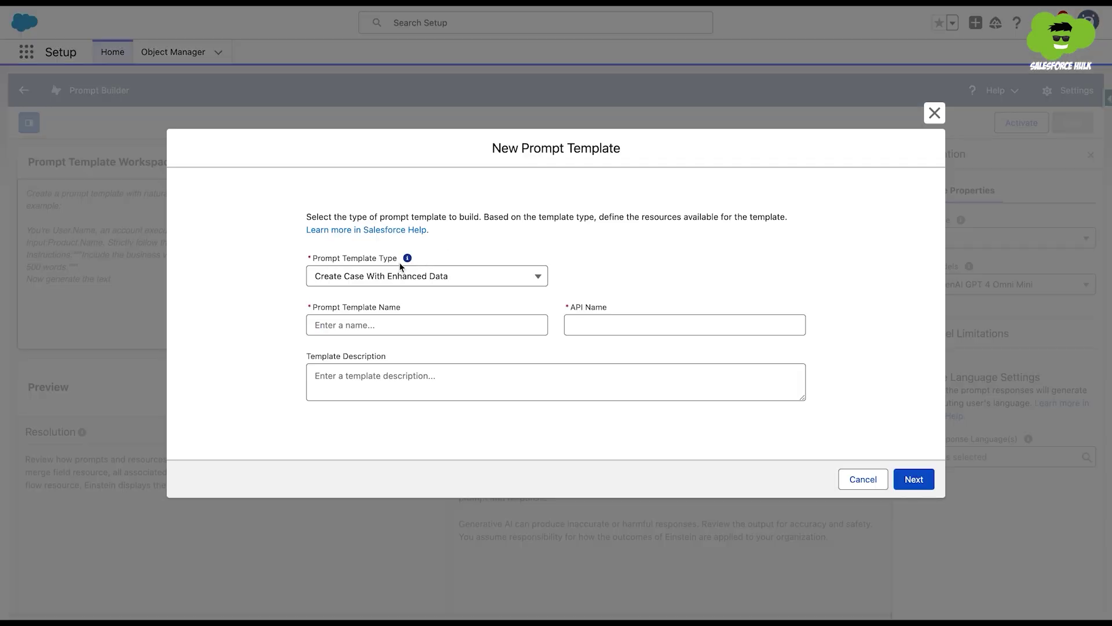
pyautogui.click(407, 276)
pyautogui.click(371, 367)
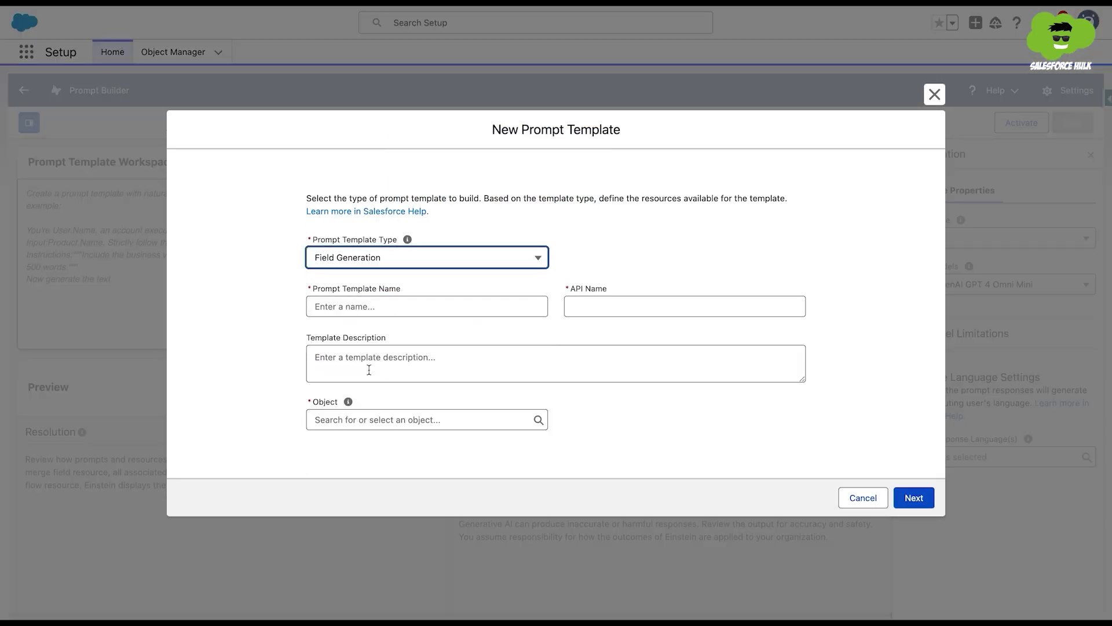
pyautogui.click(336, 311)
pyautogui.write('Case Summary')
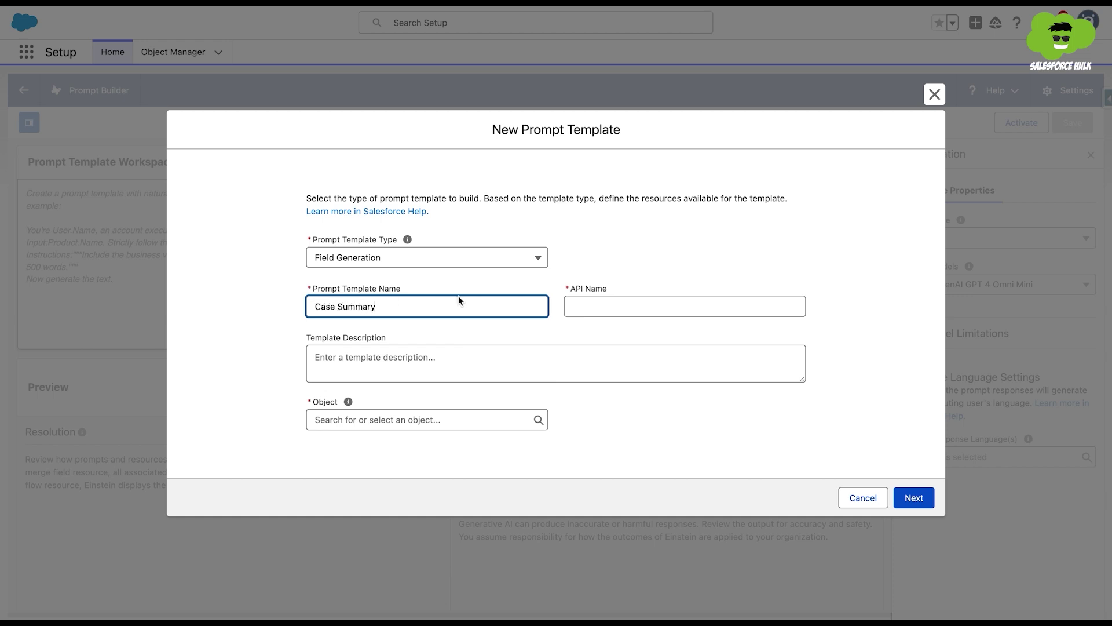
pyautogui.click(579, 298)
# - Set the template's object to Vehicle Customer and its object field to Case Summary, and create the template
pyautogui.click(386, 419)
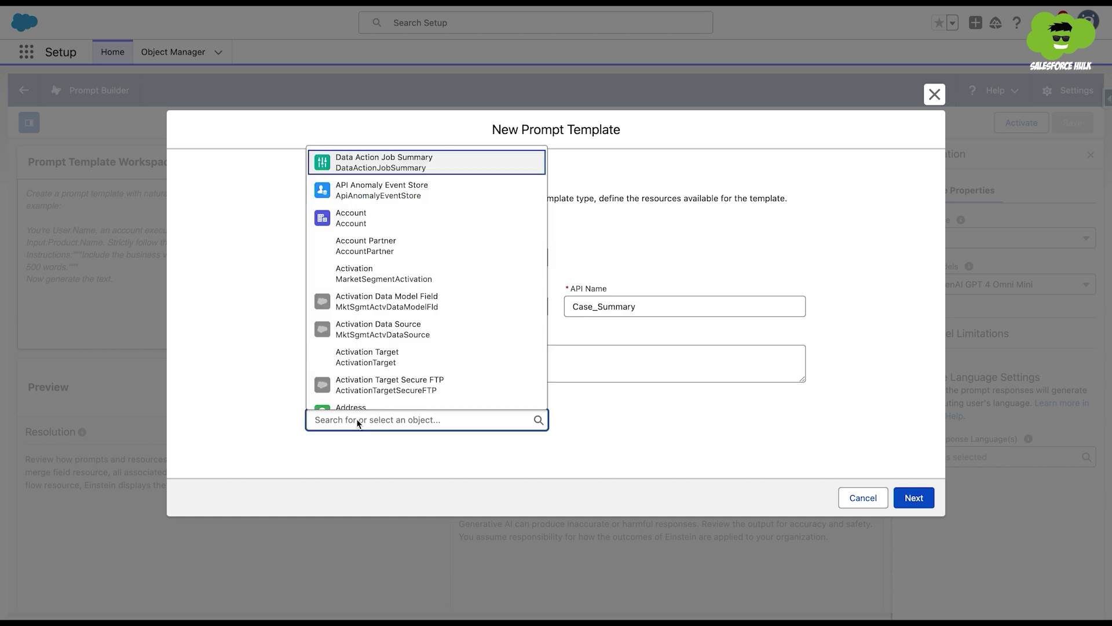
pyautogui.write('Vehicle')
pyautogui.click(371, 392)
pyautogui.click(606, 421)
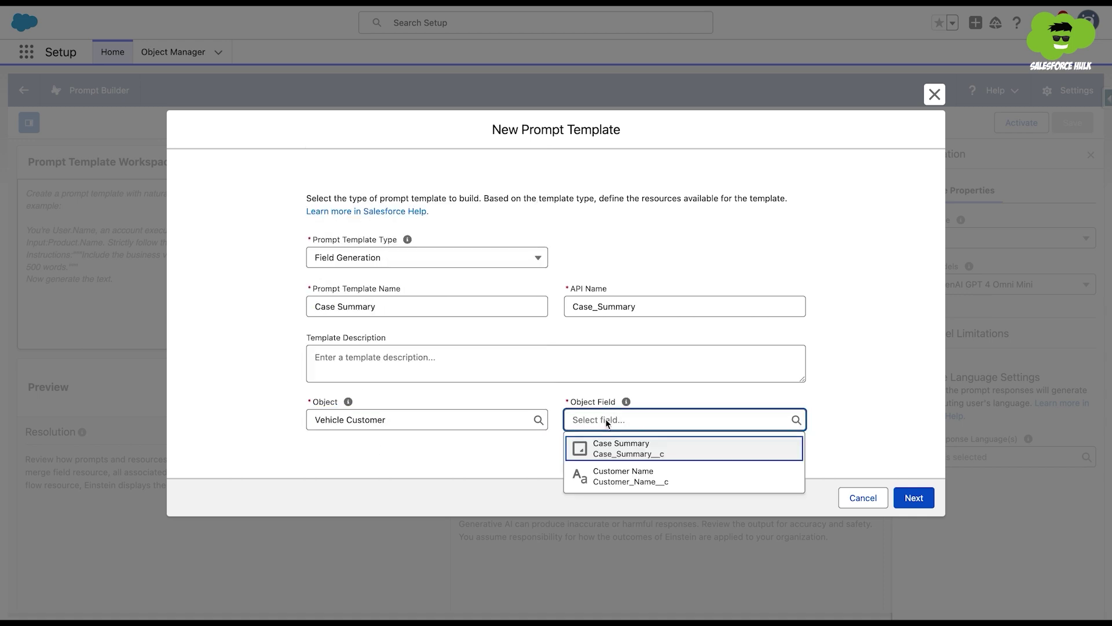
pyautogui.click(614, 451)
pyautogui.click(915, 497)
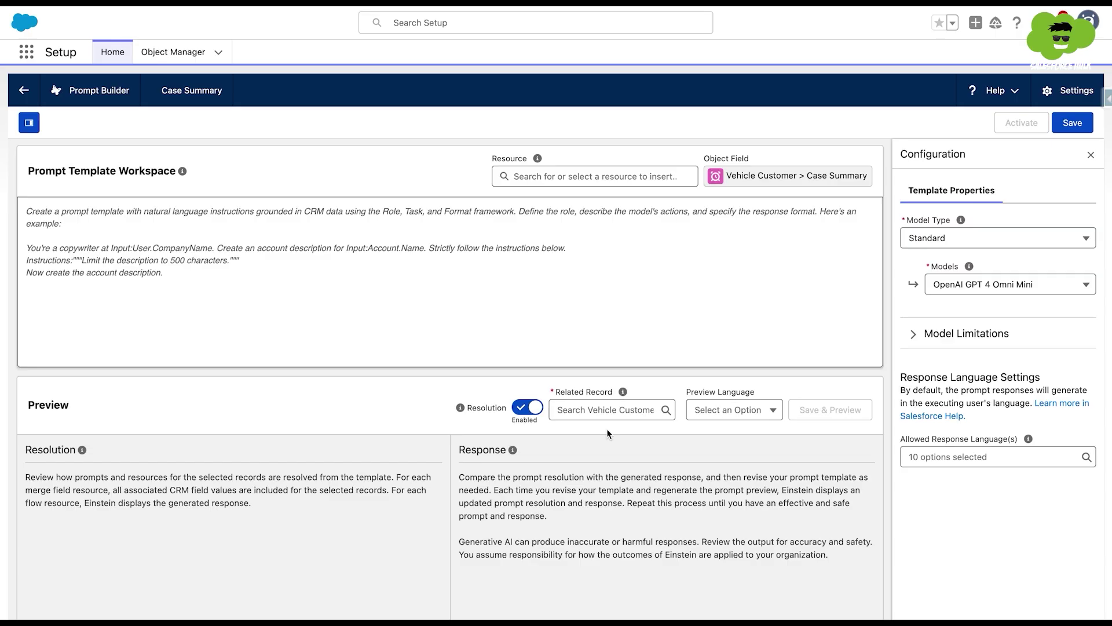
# - Write the prompt opening: a helpful service assistant summarizes a vehicle customer's past cases for a quick history overview, analyzing the related cases below, ending with "Cases :"
pyautogui.click(72, 227)
pyautogui.write('You are a helpful service assistant. Your task is to summarize ')
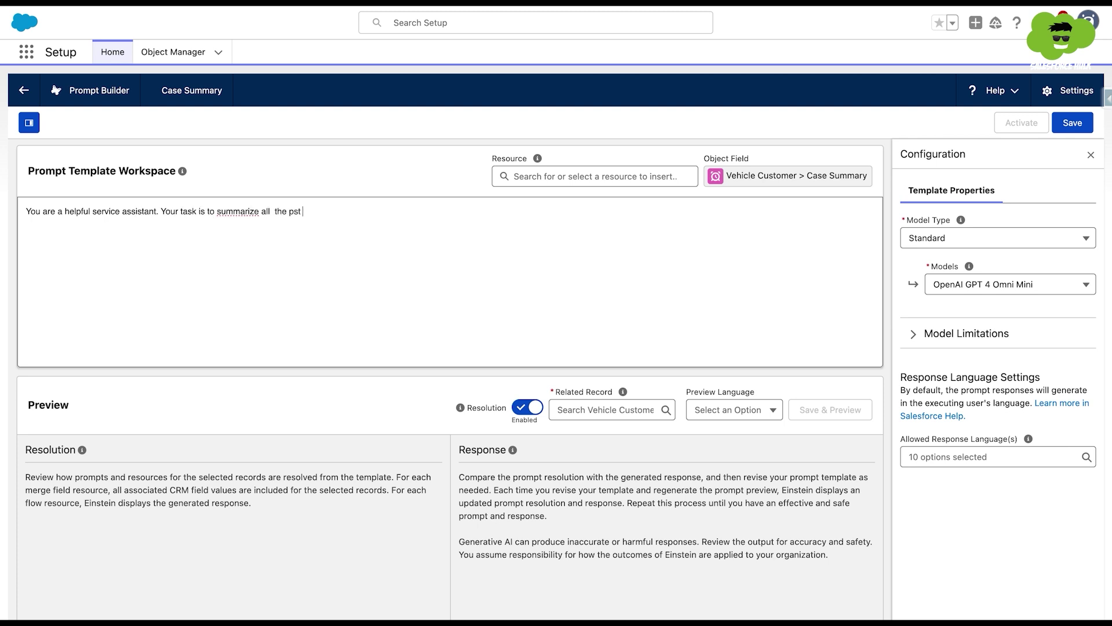
pyautogui.write('all  the past cases for a vehicle customer')
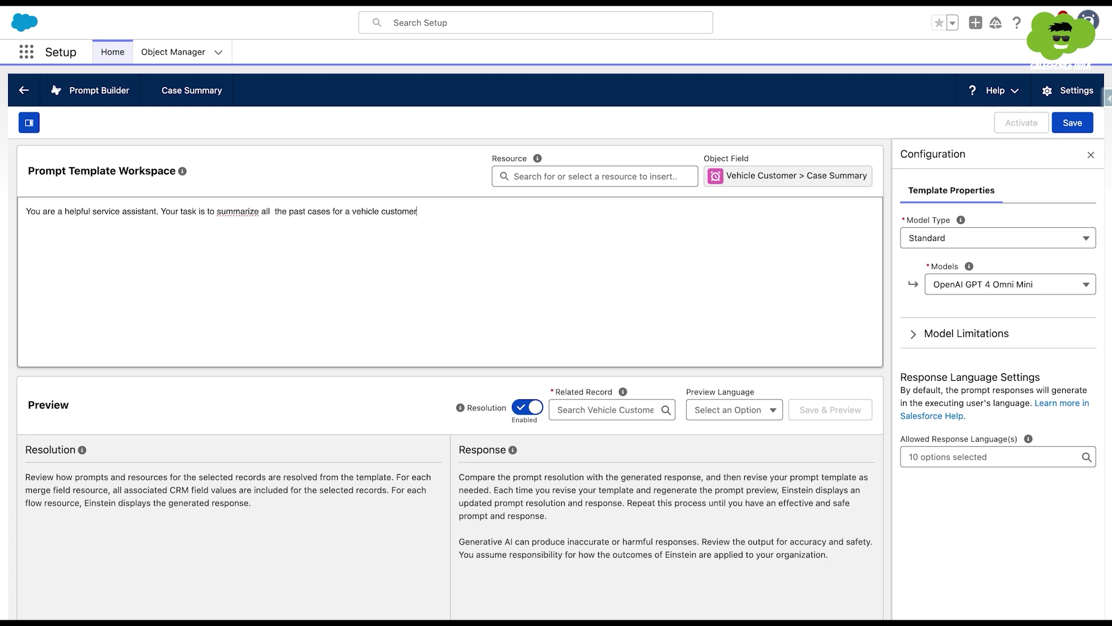
pyautogui.write(' to give  a quick overview of their history.  Analyze the related cases provided below ')
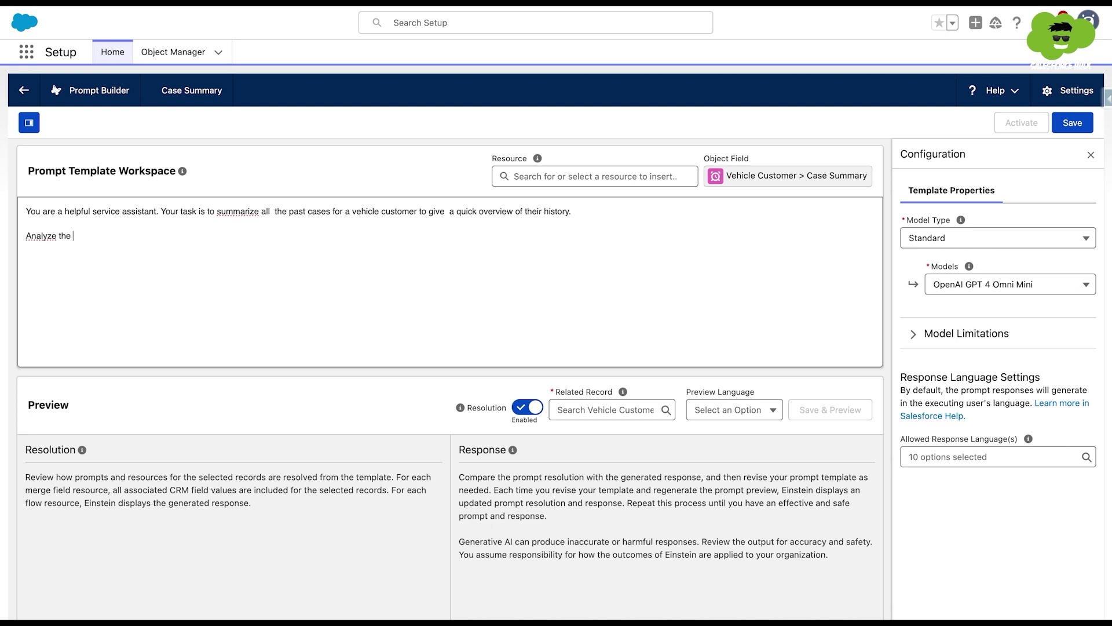
pyautogui.write(':')
pyautogui.press('Return')
pyautogui.write('Cases')
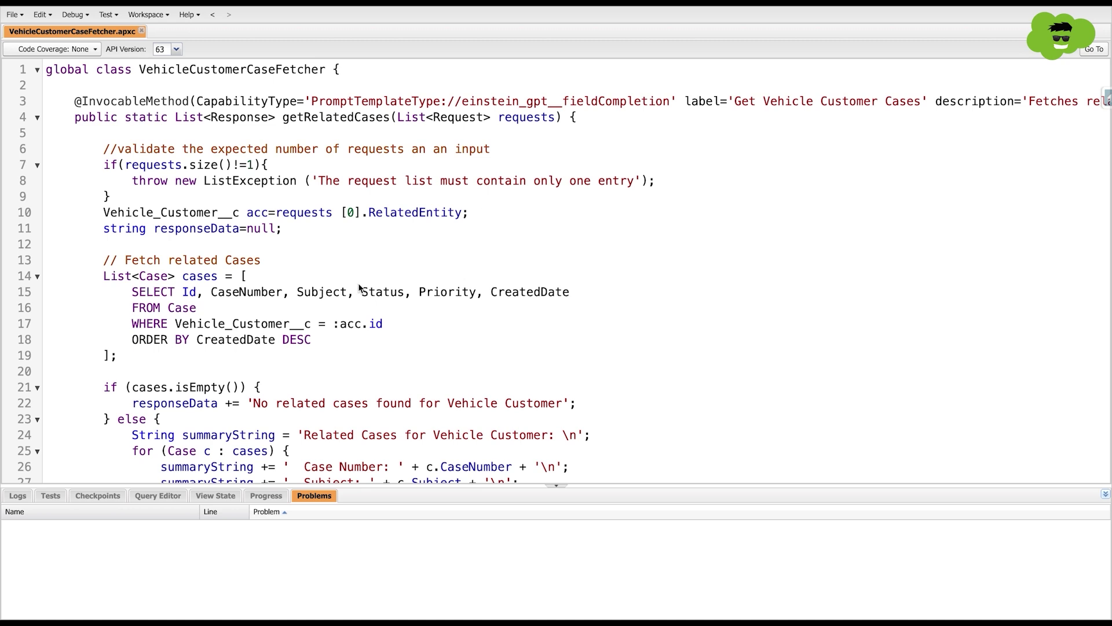
# - Switch to the Developer Console and examine the VehicleCustomerCaseFetcher class's case query, response building and Request class
pyautogui.scroll(-3, 359, 287)
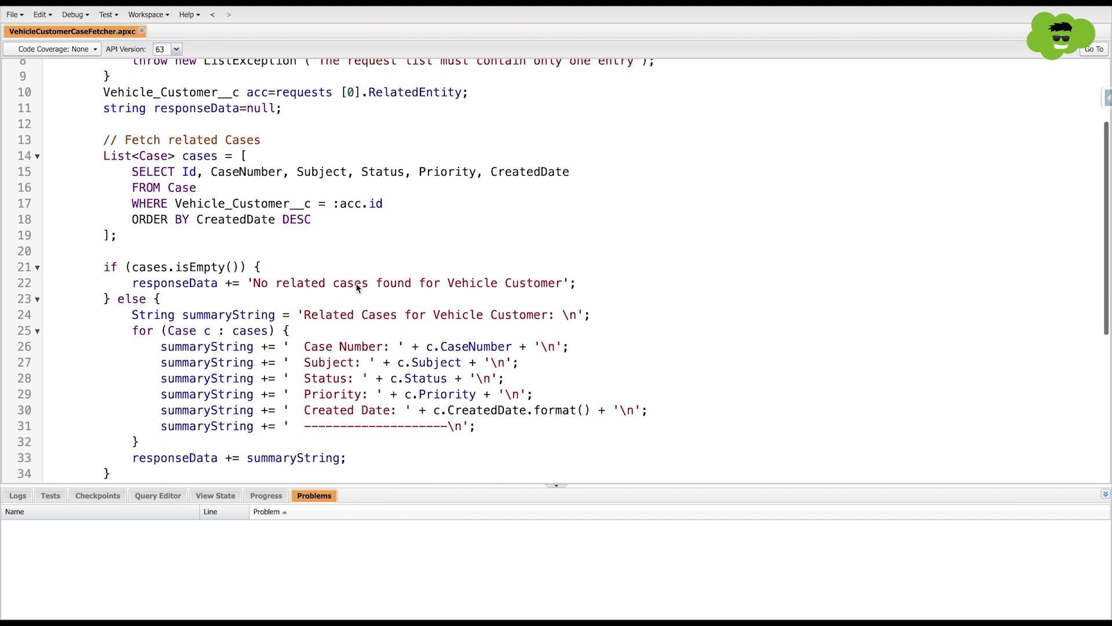
pyautogui.scroll(3, 225, 251)
pyautogui.moveTo(107, 243); pyautogui.dragTo(174, 325)
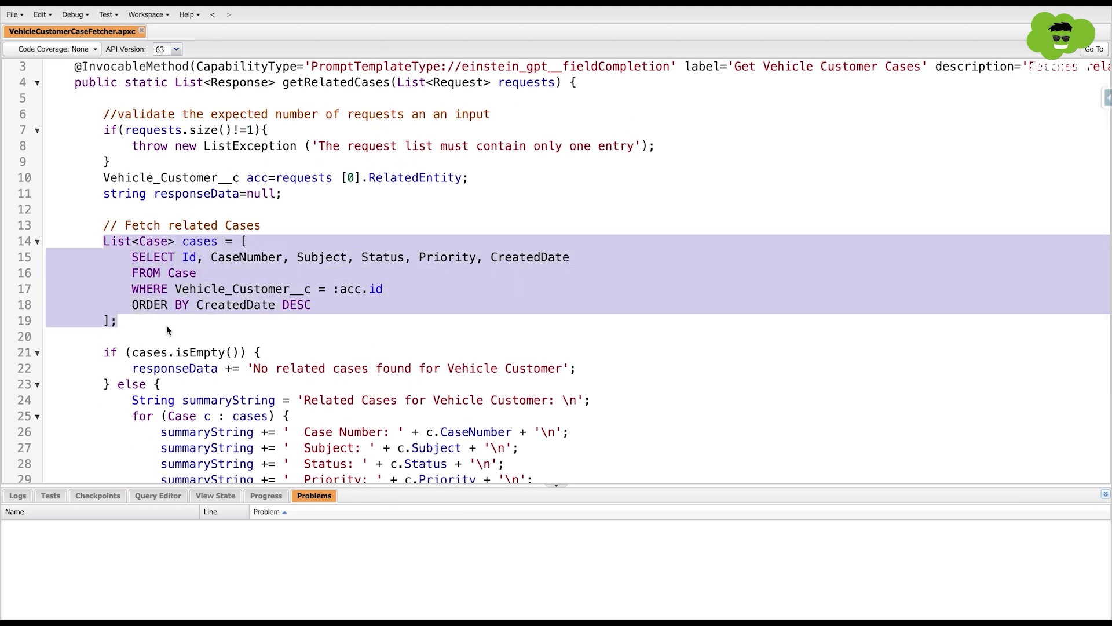
pyautogui.scroll(-3, 167, 330)
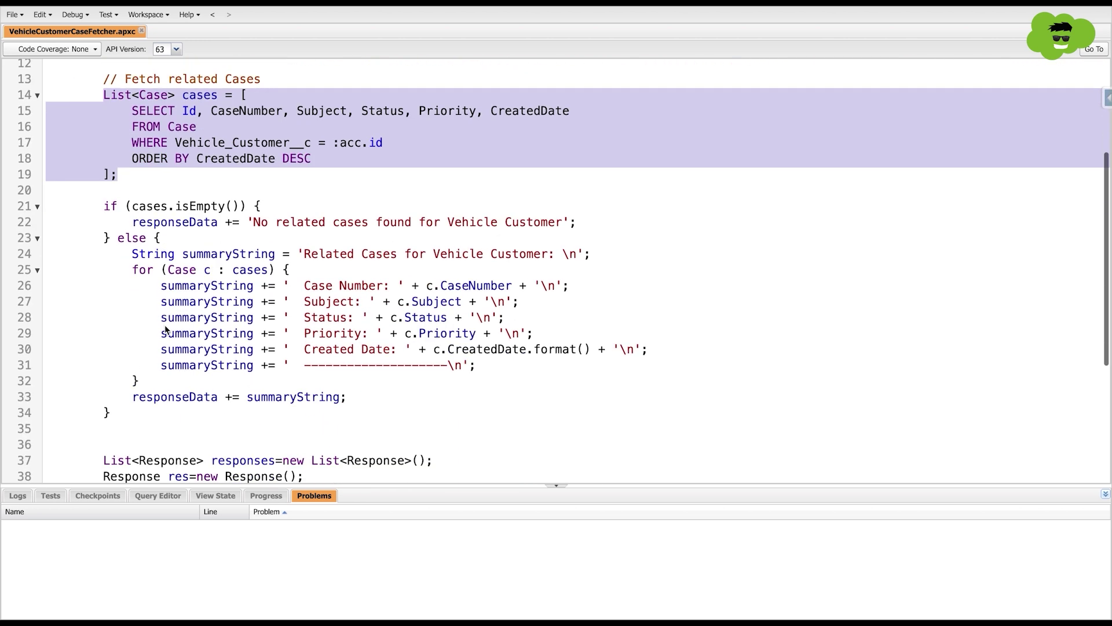
pyautogui.click(167, 226)
pyautogui.doubleClick(166, 226)
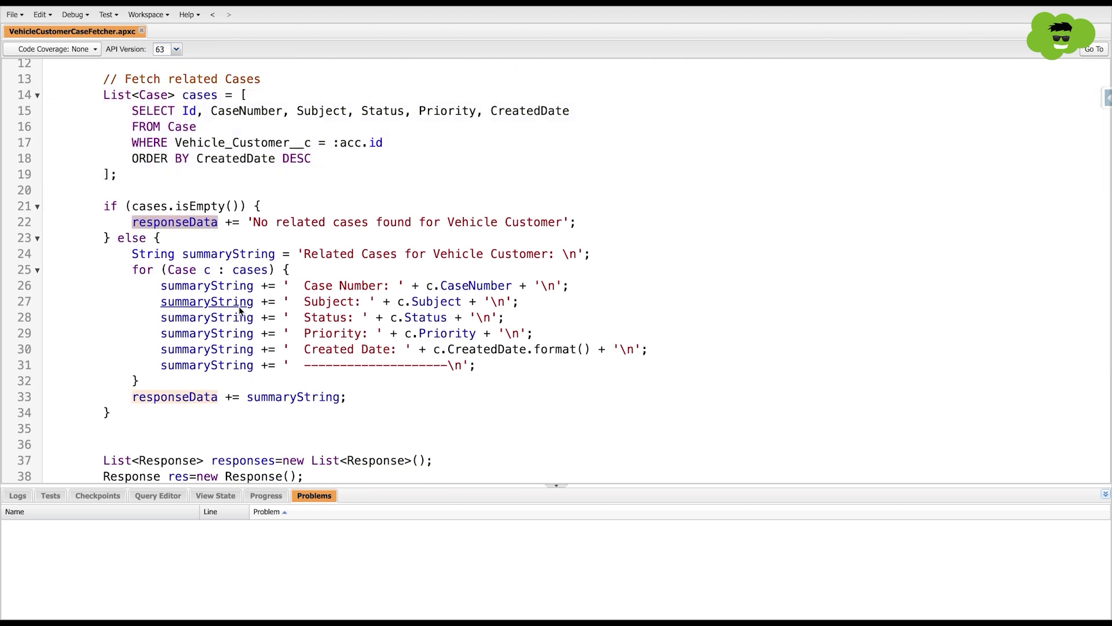
pyautogui.scroll(-5, 240, 311)
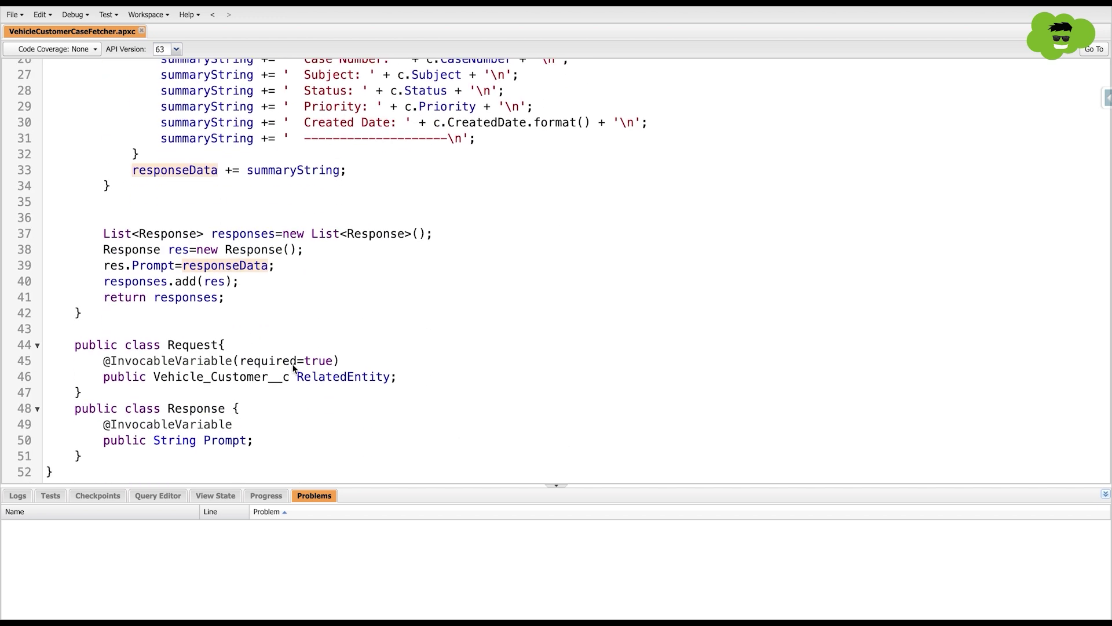
pyautogui.click(306, 336)
pyautogui.moveTo(77, 348); pyautogui.dragTo(109, 390)
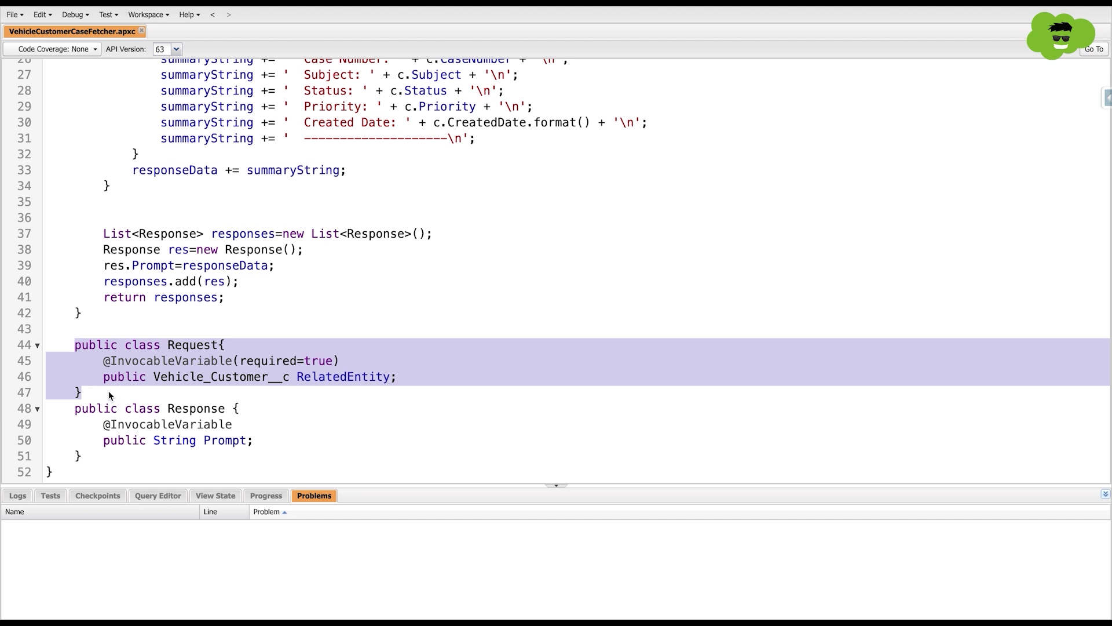
pyautogui.click(234, 319)
pyautogui.scroll(9, 234, 319)
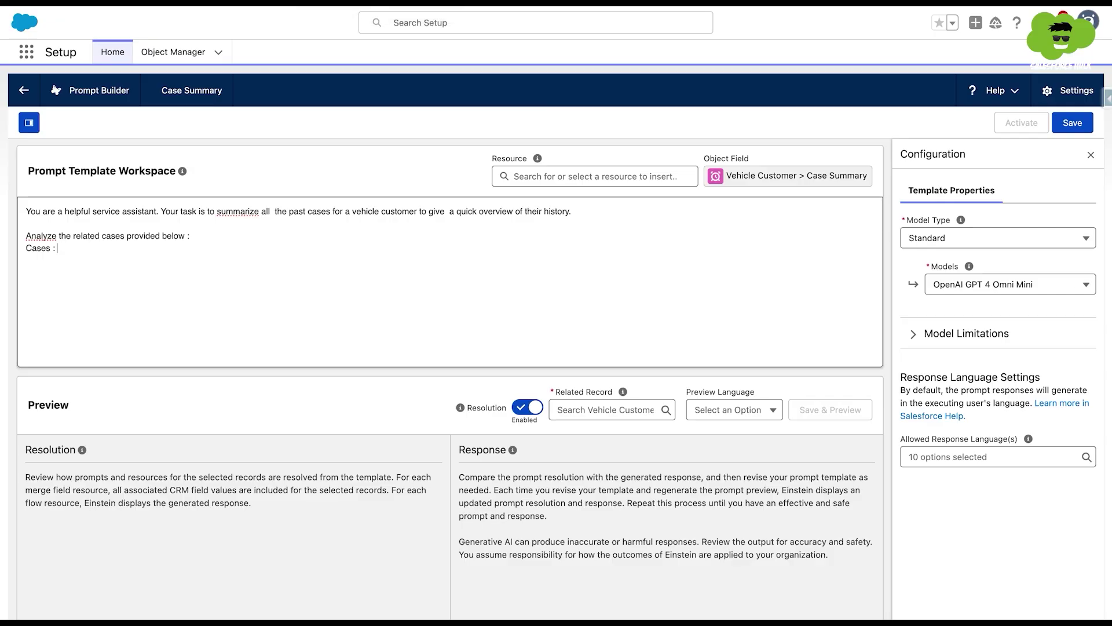
# - Insert the Apex resource Get Vehicle Customer Cases (VehicleCustomerCaseFetcher) into the prompt after "Cases :"
pyautogui.click(537, 177)
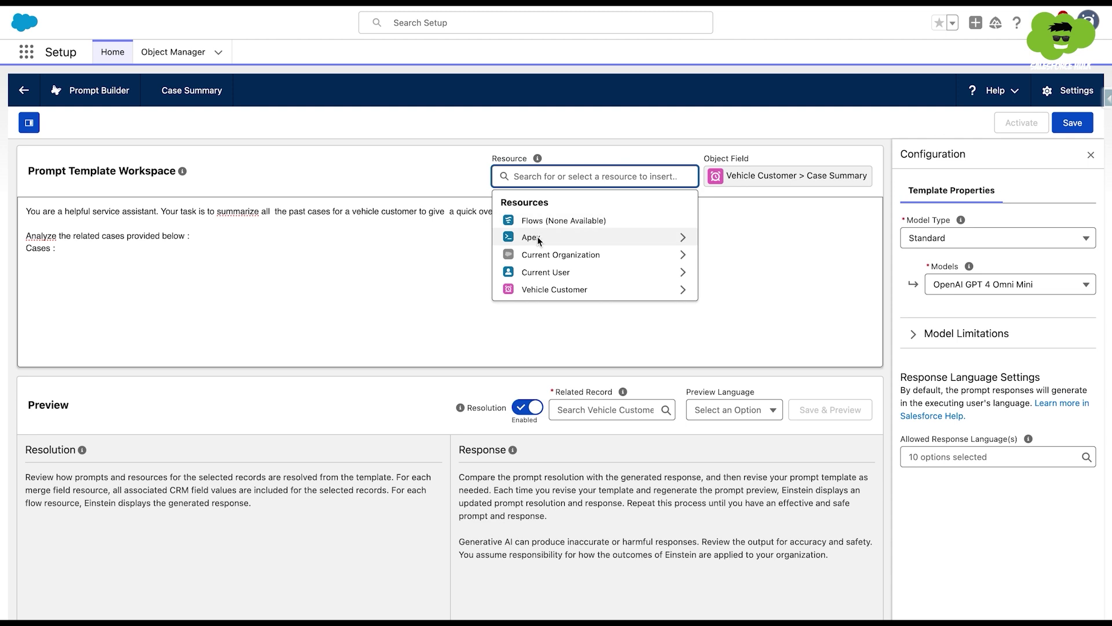
pyautogui.click(649, 240)
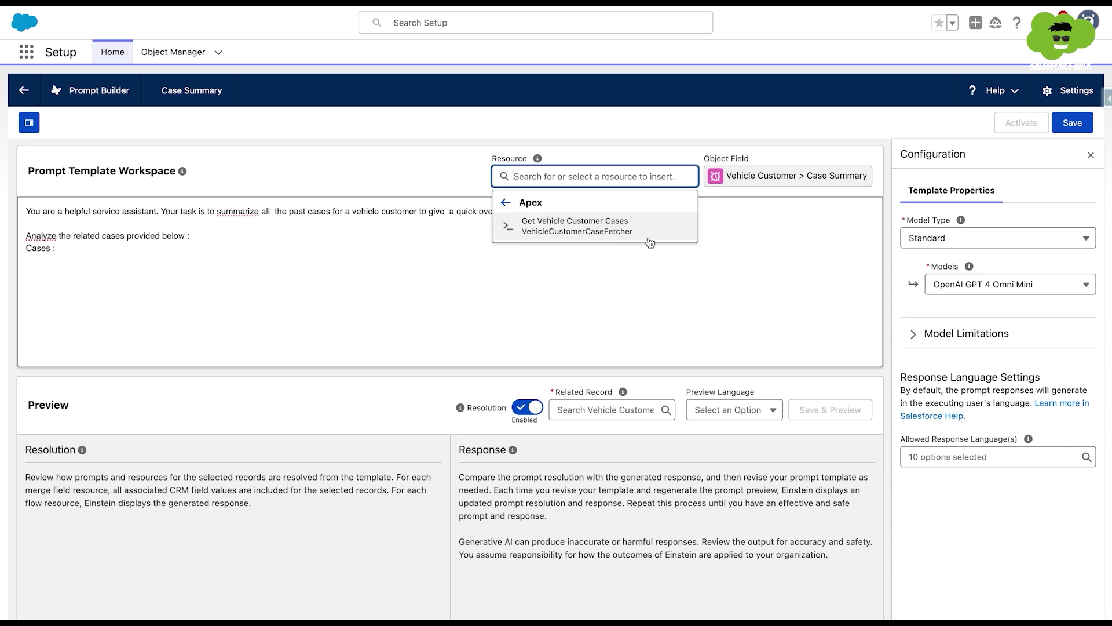
pyautogui.click(597, 231)
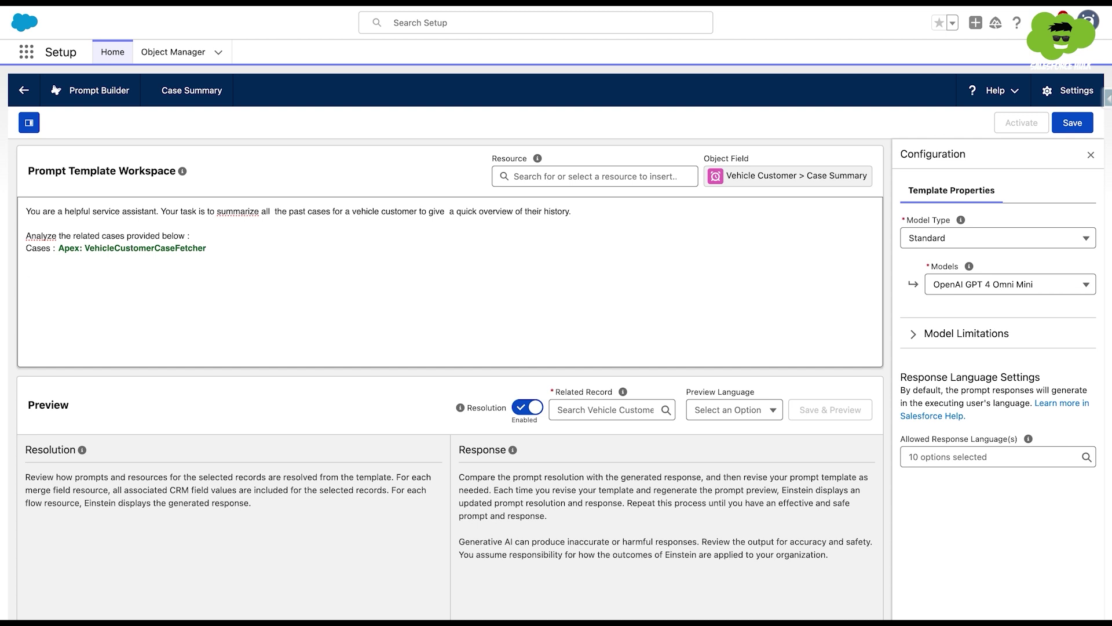
# - Add instructions to generate a brief, easy to understand bullet-point summary based on these cases, including the Case subject, status and when it was created
pyautogui.write('ed on these cases, generate a brief, easy to understa')
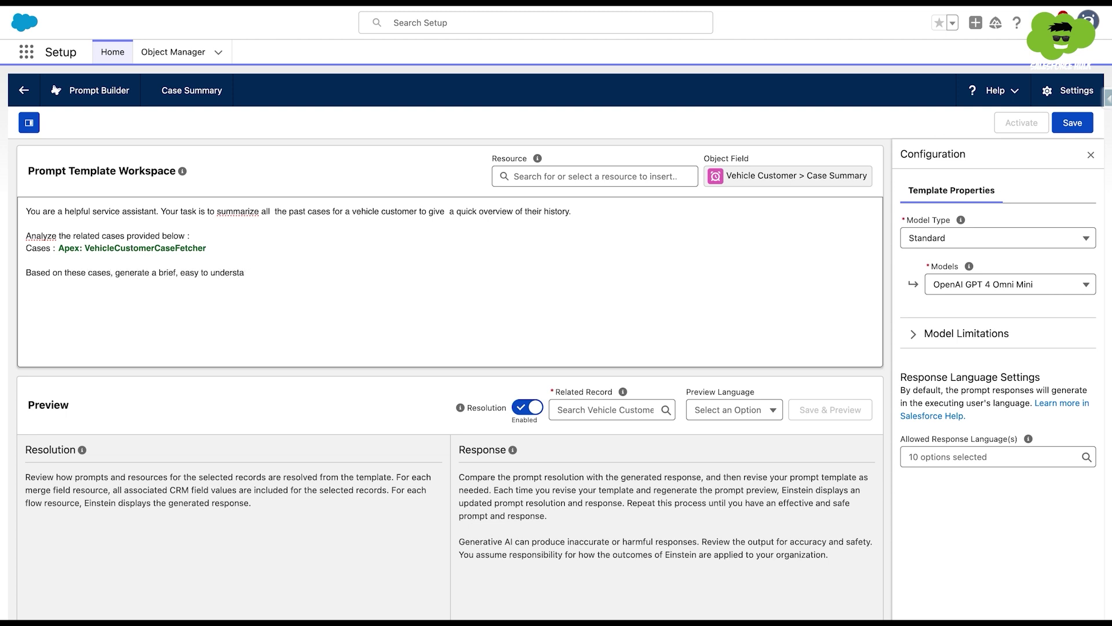
pyautogui.write('b summary in bullet points.')
pyautogui.press('Return')
pyautogui.write('Include the Case subject, its status and when it was created')
pyautogui.press('Return')
pyautogui.press('Return')
# - Add an "Example Output :" section with "The Cases for this customer are :" and the bullet "Engine Overheating (Closed, 3 months ago) : Customer reported engine Overheating"
pyautogui.write('Example Output :')
pyautogui.press('Return')
pyautogui.press('Return')
pyautogui.write('The Cases for this customer are : ')
pyautogui.write('- Engine Overheati')
pyautogui.write('ng (Closed, 3 months a')
pyautogui.write('go) : Customer reported engine Overheating')
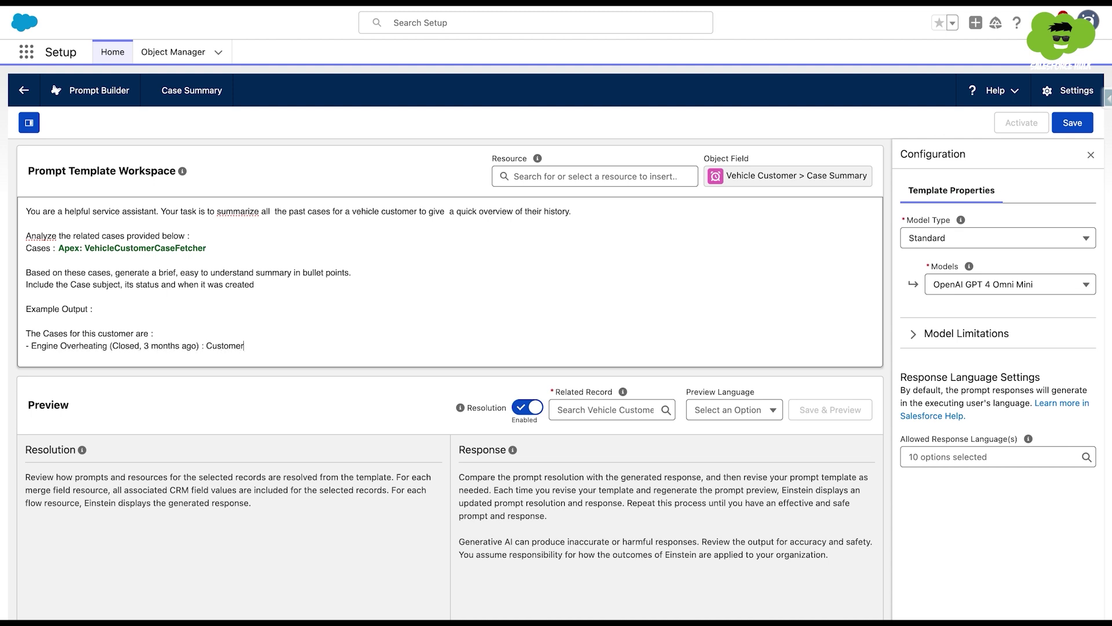
# - Add a second example bullet: "Annual Service Booking (Open, 5 Days ago) : Customer wants to book their annual annual service for next week."
pyautogui.press('Return')
pyautogui.write('- Annual Service Booking (Open, 5 Days )')
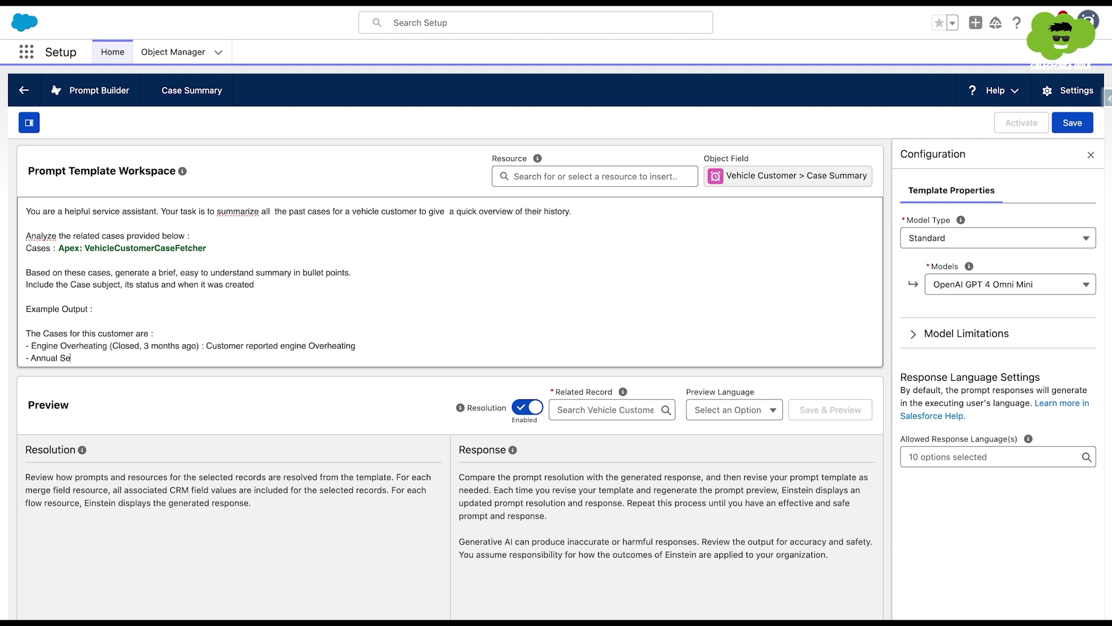
pyautogui.press('Left')
pyautogui.write(', 5 Days ago')
pyautogui.press('Right')
pyautogui.write(': Customer wants to book thei')
pyautogui.write('annual')
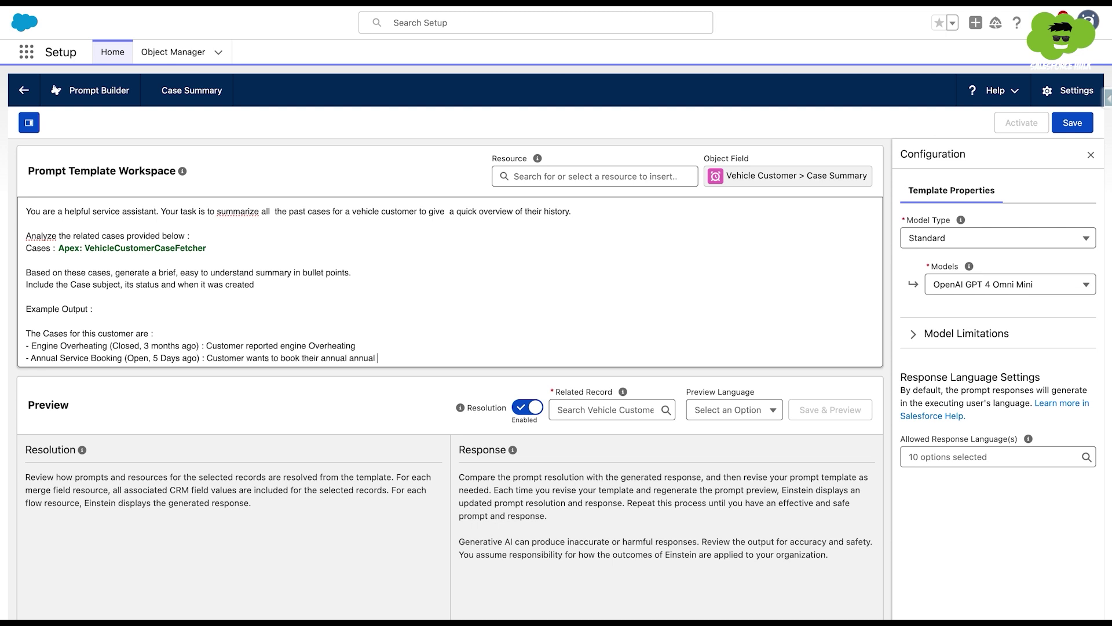
pyautogui.write(' service for next week.')
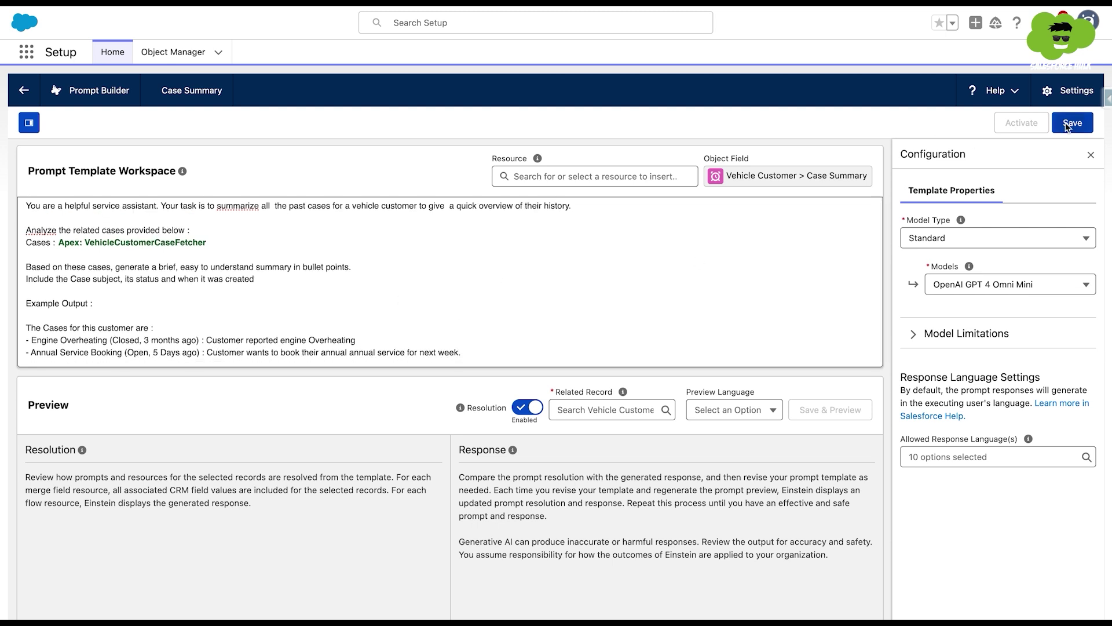
# - Save the Case Summary template and preview it with a vehicle customer record as the related record
pyautogui.click(1078, 124)
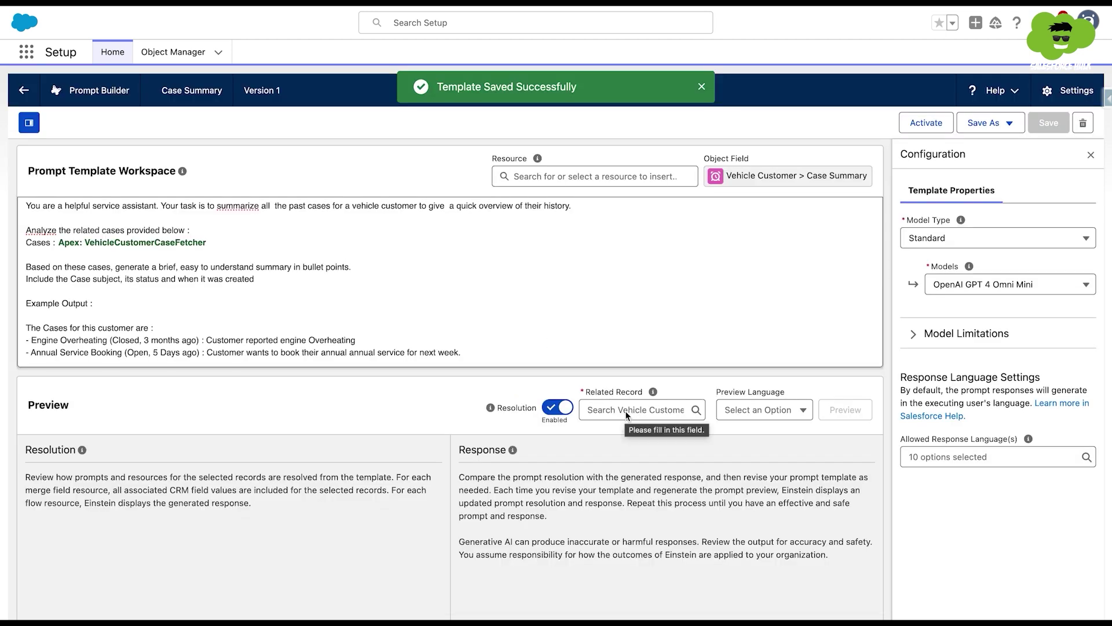
pyautogui.click(626, 412)
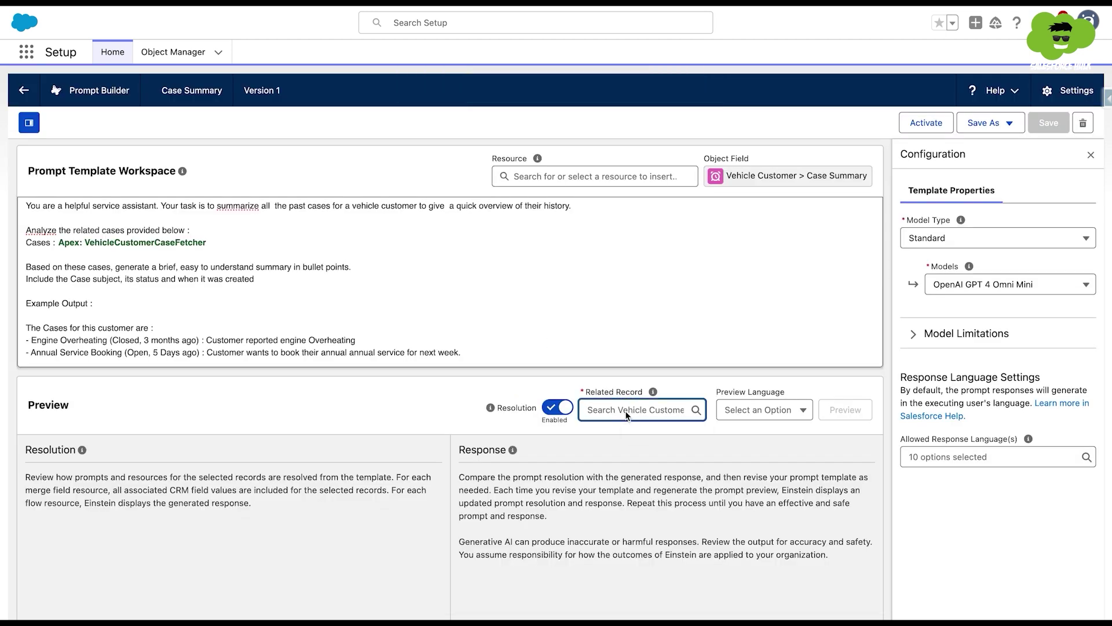
pyautogui.write('V')
pyautogui.click(620, 436)
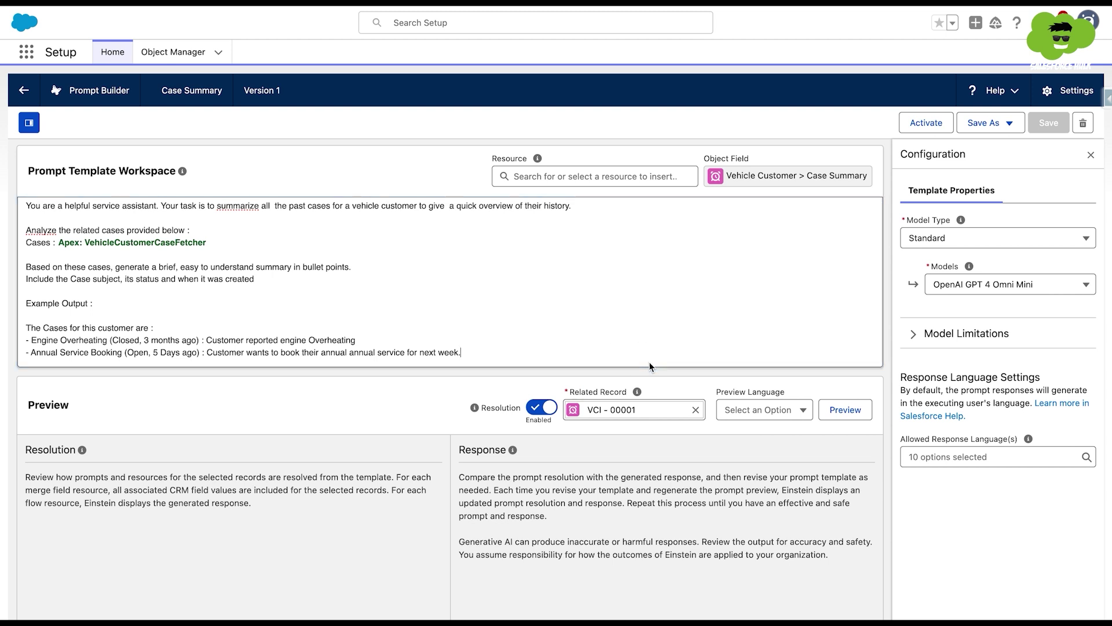
pyautogui.click(838, 411)
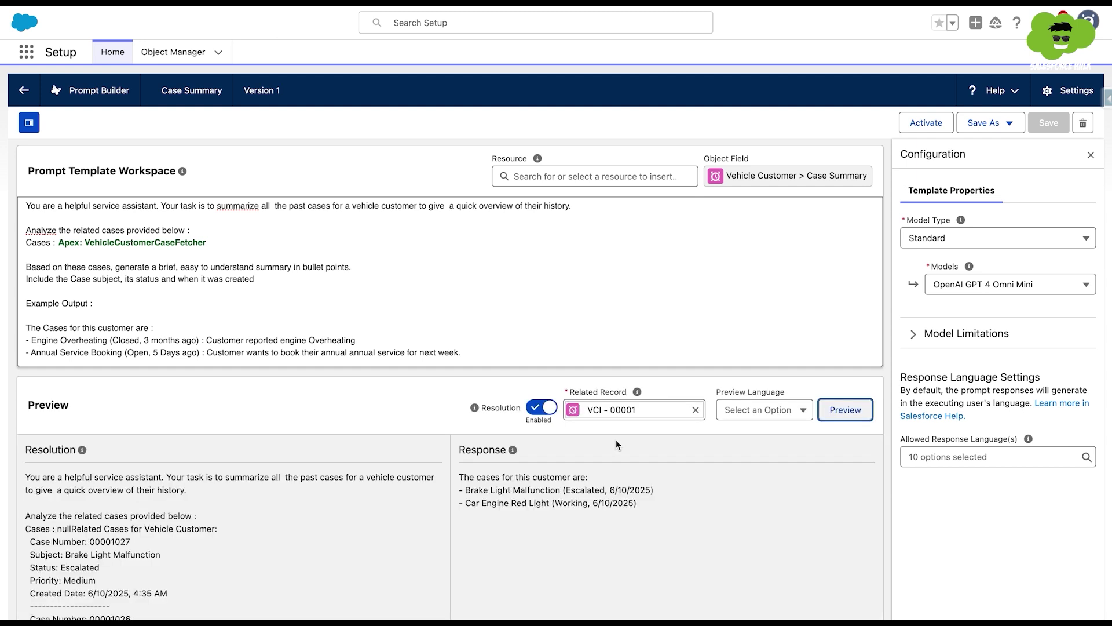
# - Check the list of cases in the previewed response and activate the Case Summary template
pyautogui.moveTo(457, 476); pyautogui.dragTo(644, 502)
pyautogui.click(644, 503)
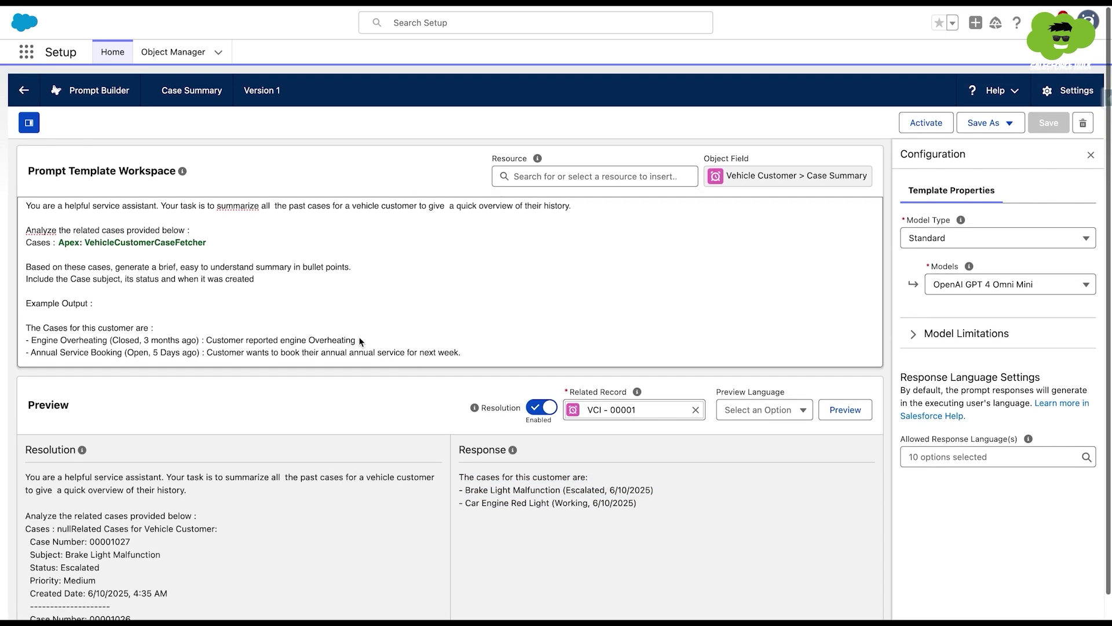
pyautogui.click(926, 122)
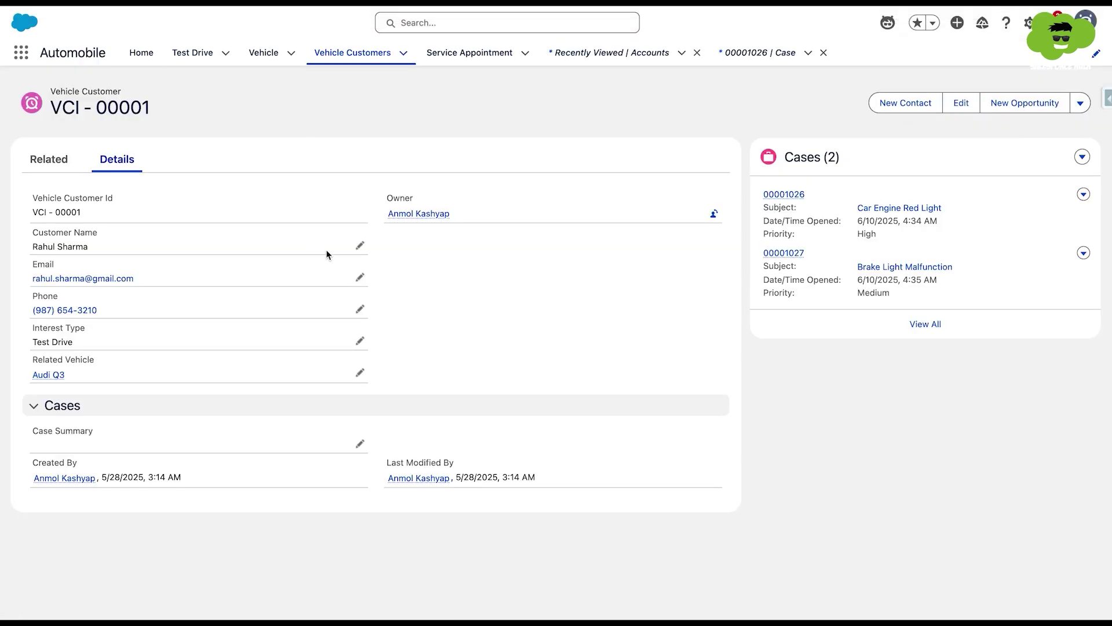
# - Open the Vehicle Customer record page for editing and upgrade its record detail component to Dynamic Forms
pyautogui.click(1029, 23)
pyautogui.click(932, 219)
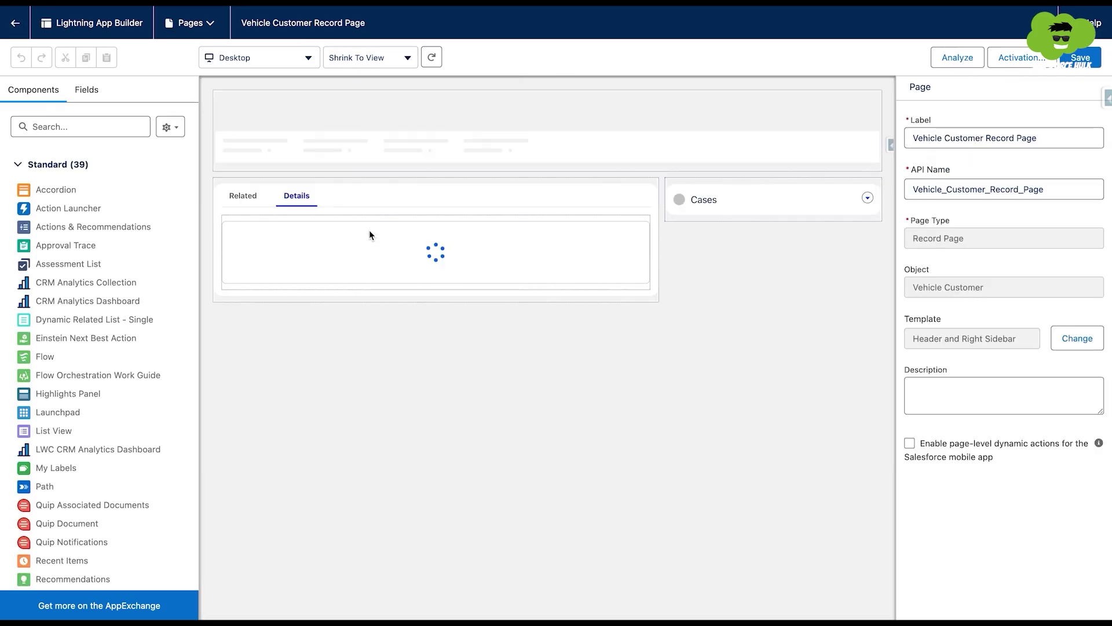
pyautogui.click(454, 313)
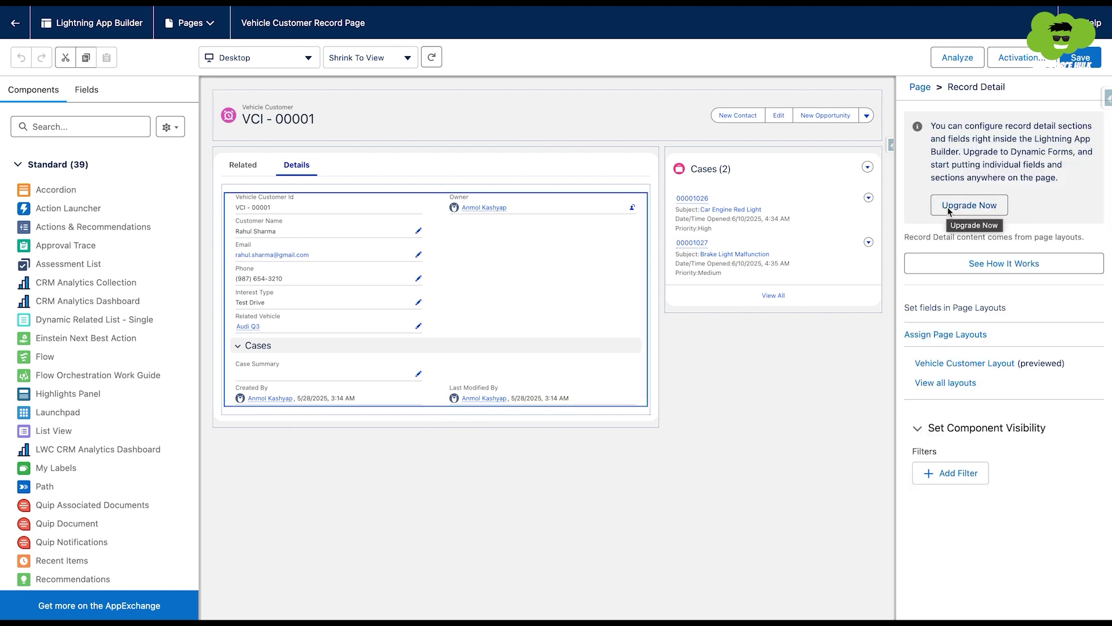
pyautogui.click(968, 205)
pyautogui.click(912, 493)
pyautogui.click(177, 347)
pyautogui.click(911, 495)
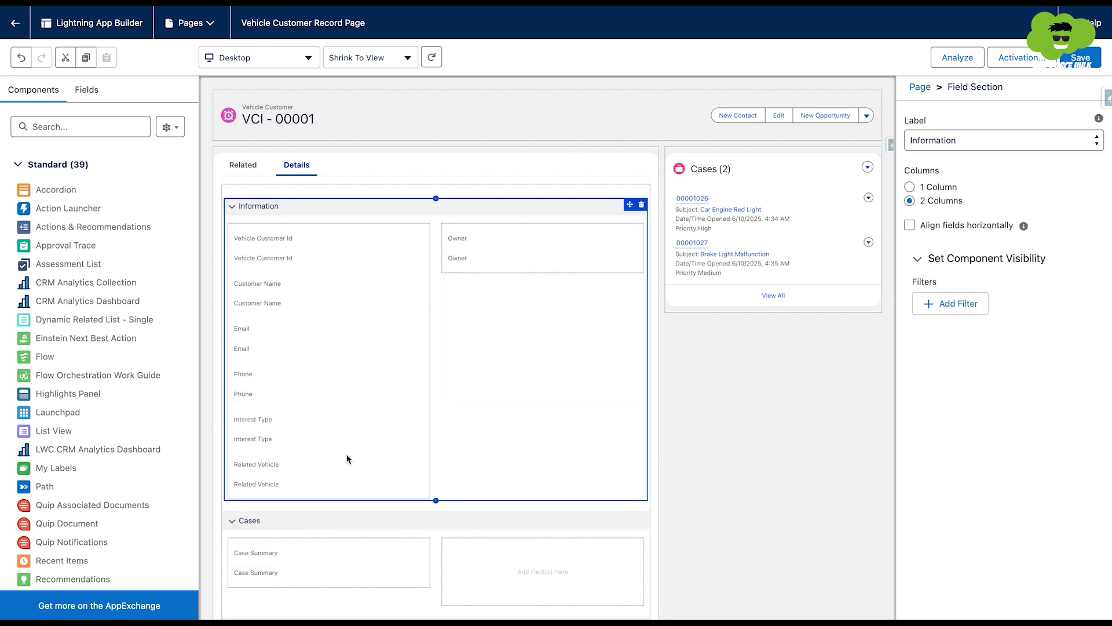
# - Assign the Case Summary prompt template to the Case Summary field, save the page and return to the record
pyautogui.scroll(-3, 345, 458)
pyautogui.click(330, 457)
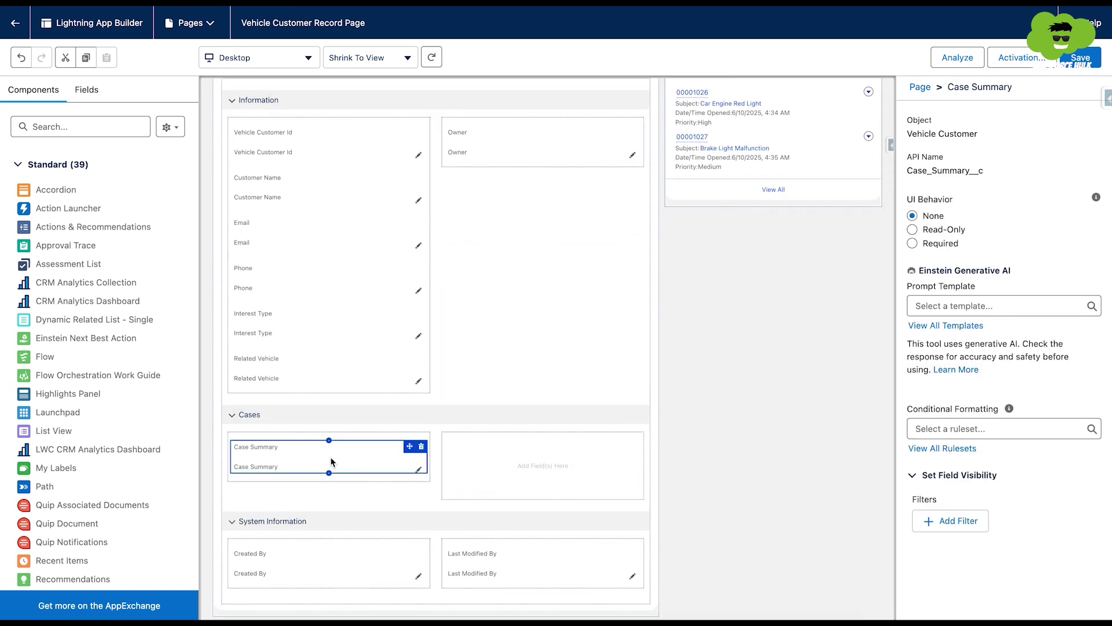
pyautogui.click(975, 307)
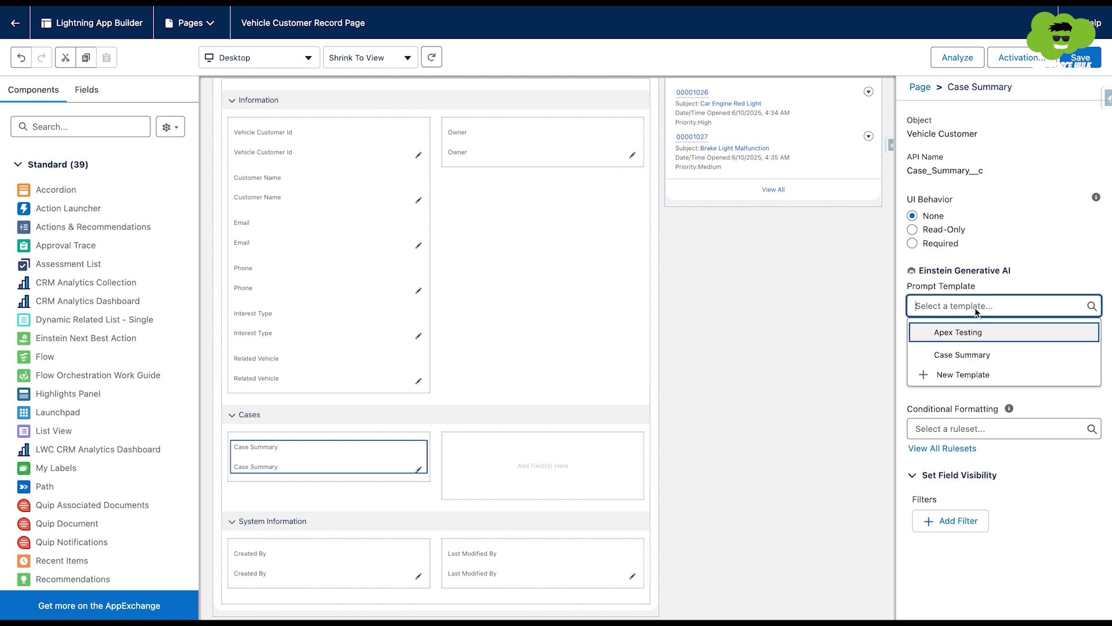
pyautogui.click(987, 356)
pyautogui.click(1080, 58)
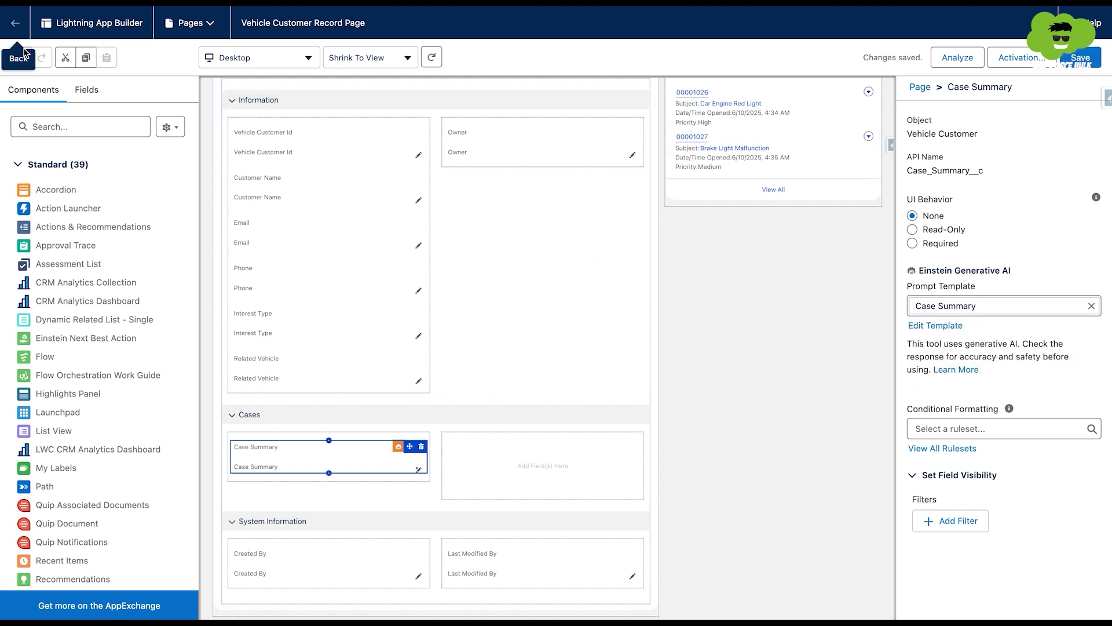
pyautogui.click(18, 30)
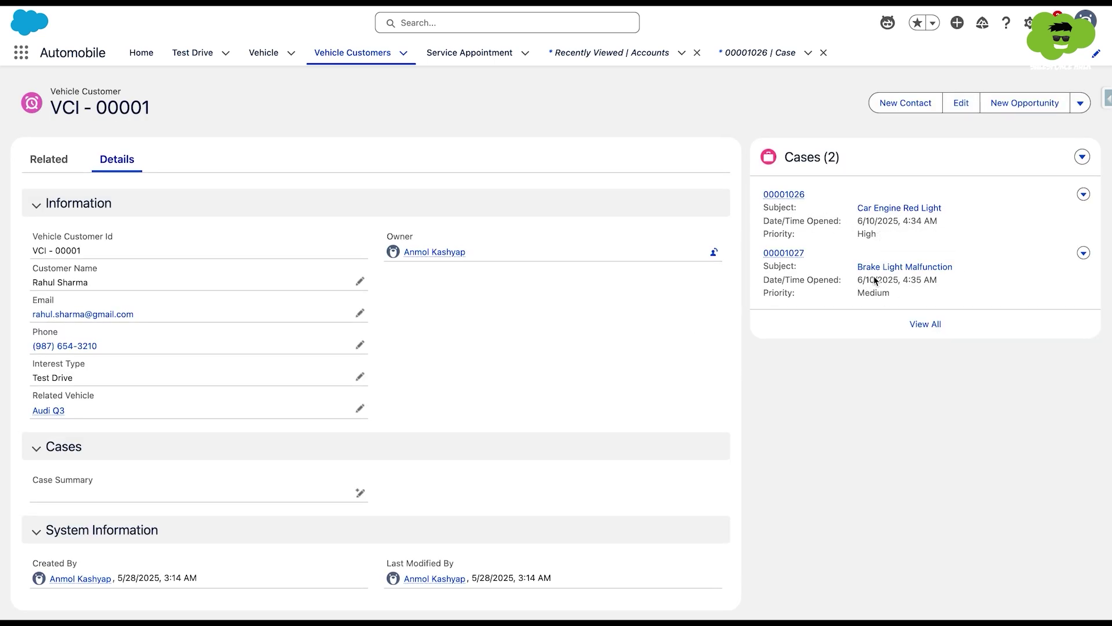
# - Generate the record's Case Summary with Einstein, use the suggested text and save the record
pyautogui.click(360, 494)
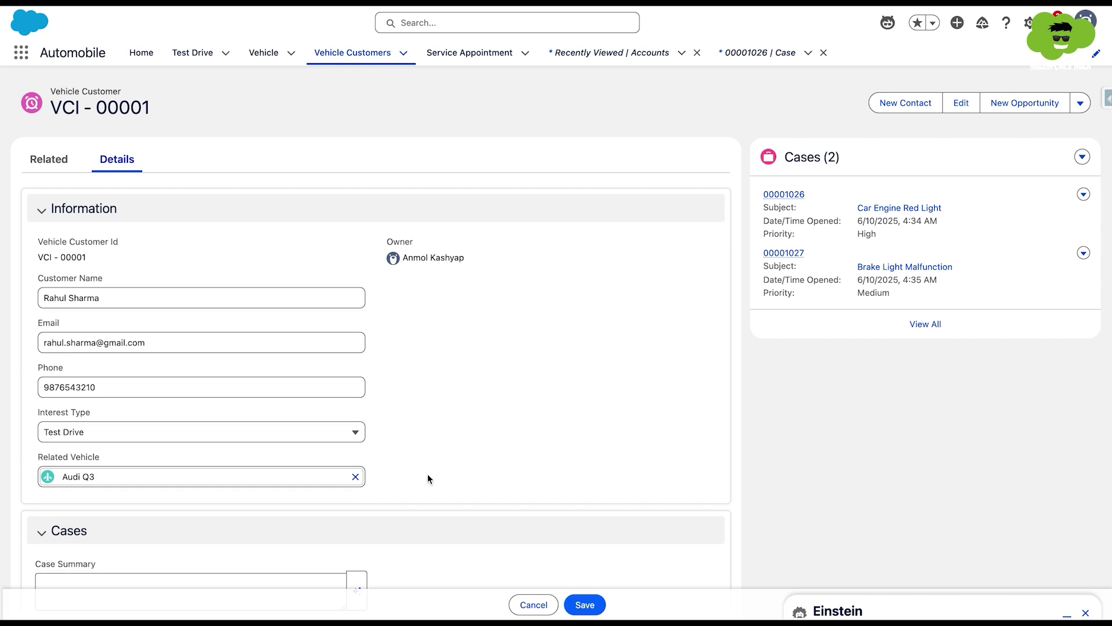
pyautogui.click(357, 418)
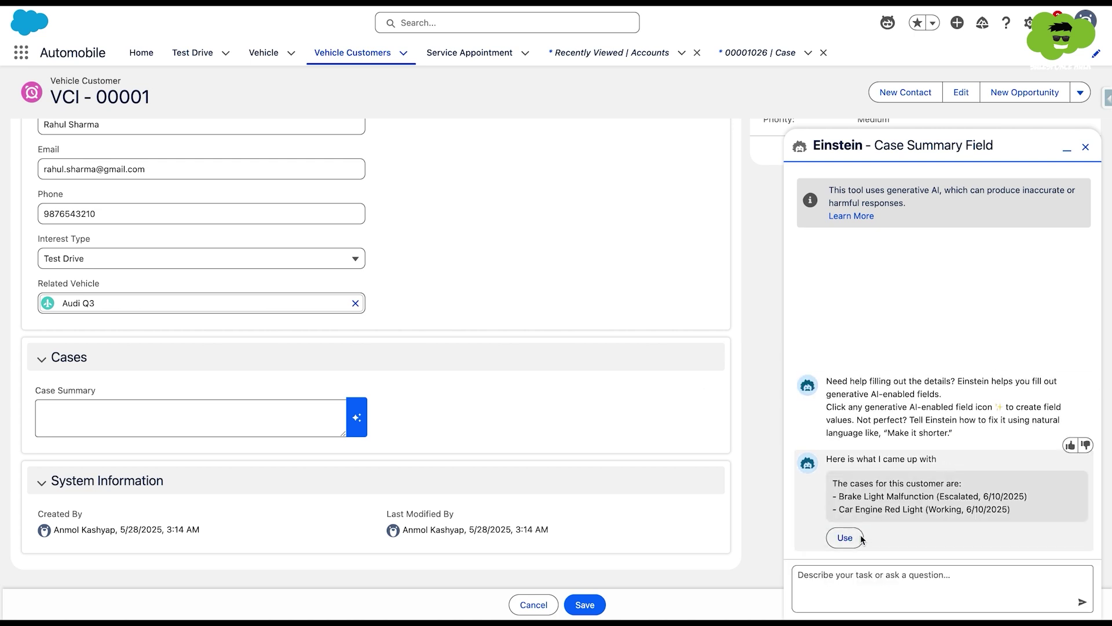
pyautogui.click(844, 537)
pyautogui.click(585, 604)
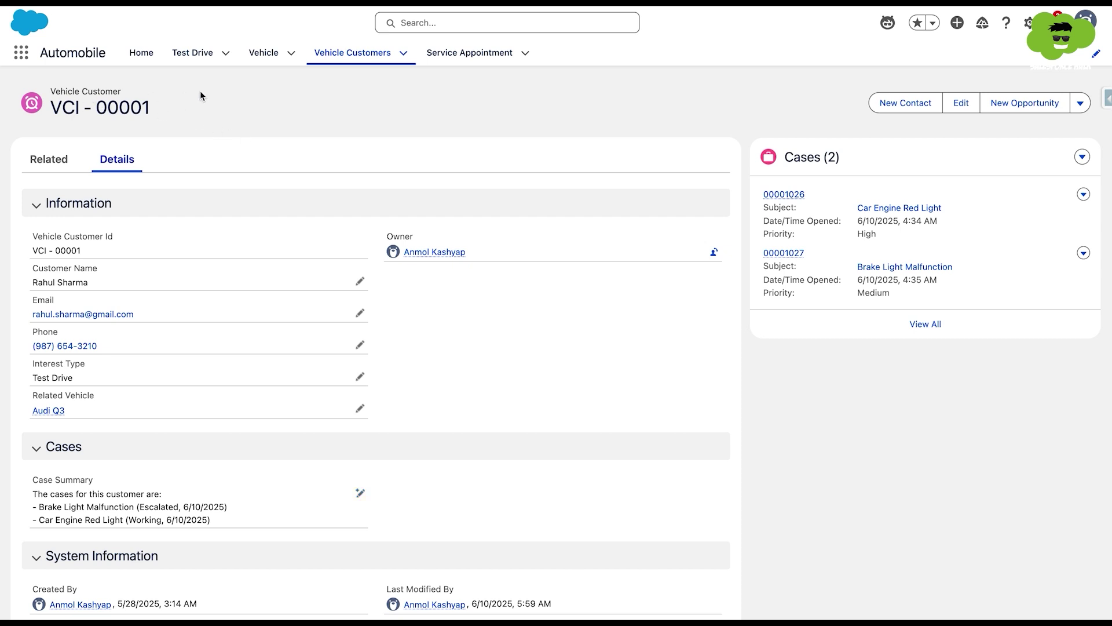
# - Open the Car Engine Red Light case and examine its Case AI Summary field and that field's data type in Setup
pyautogui.click(779, 194)
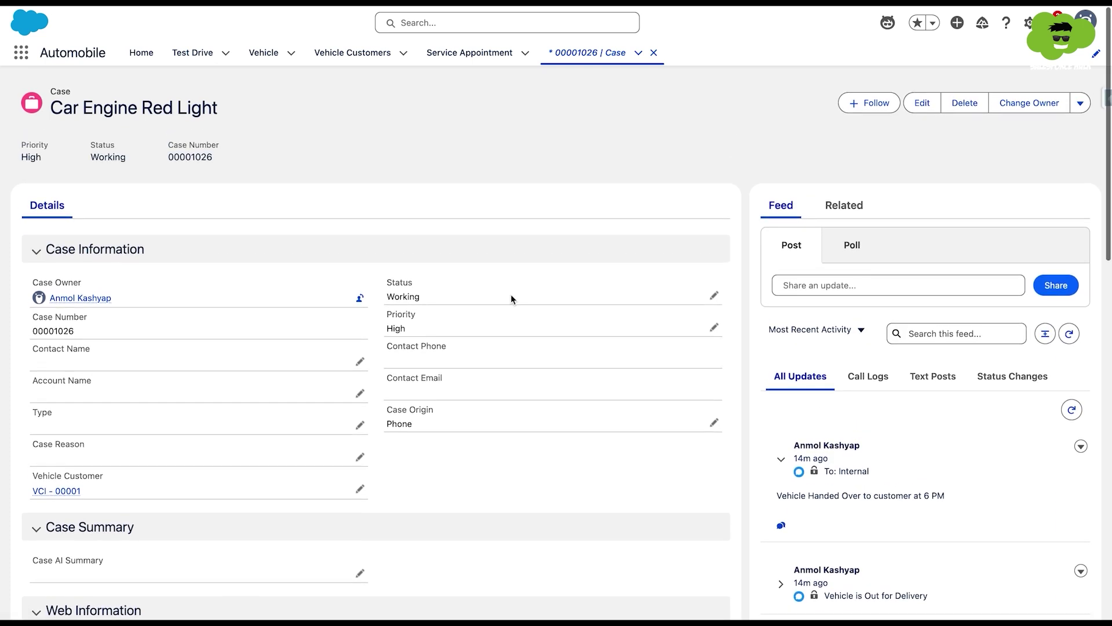
pyautogui.scroll(-1, 512, 298)
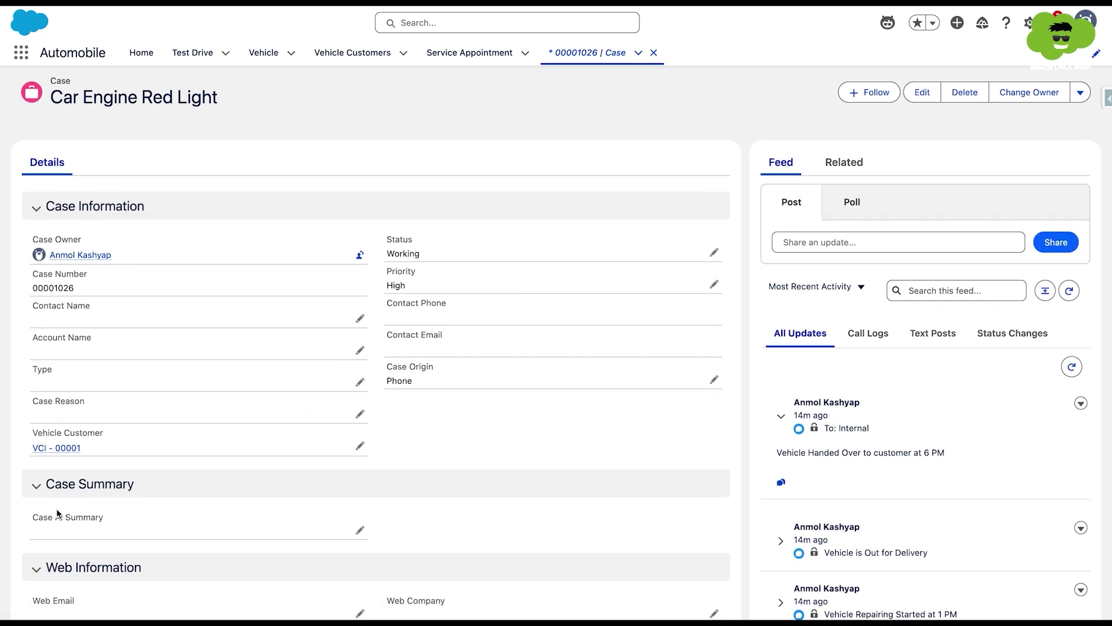
pyautogui.moveTo(35, 519); pyautogui.dragTo(107, 522)
pyautogui.click(105, 472)
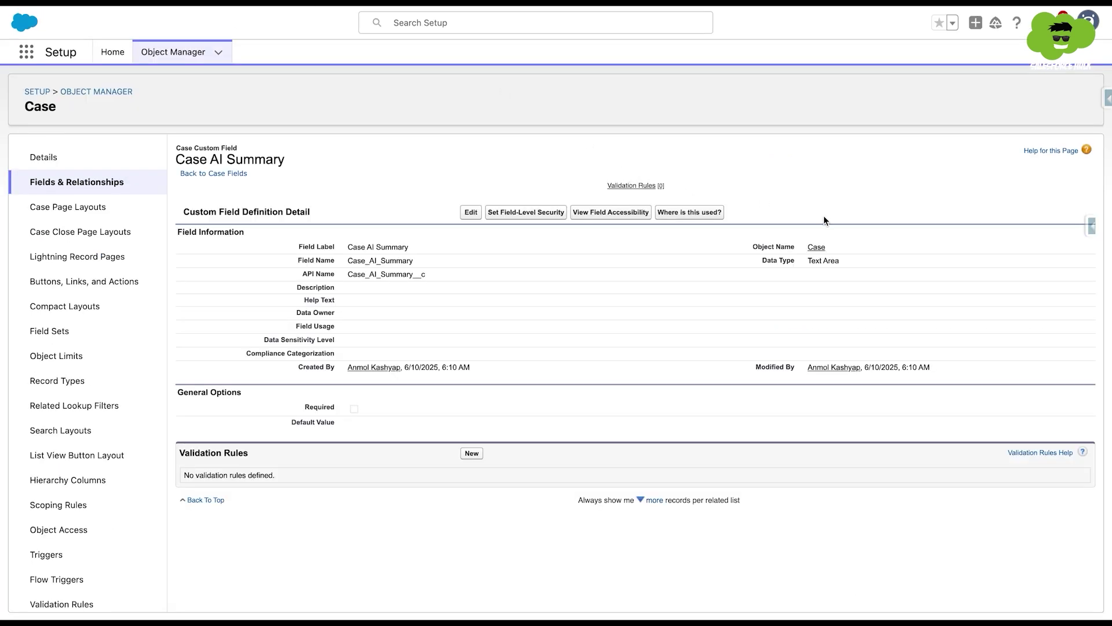
pyautogui.moveTo(808, 262); pyautogui.dragTo(851, 256)
pyautogui.click(854, 263)
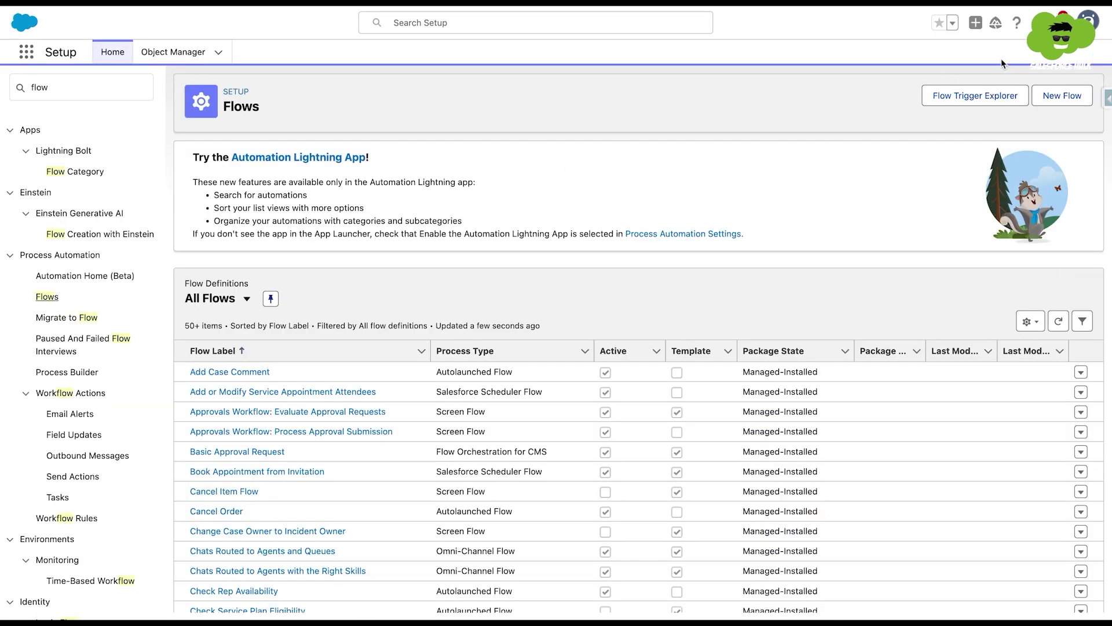
# - Create a new flow from scratch as a Template-Triggered Prompt Flow
pyautogui.click(1062, 96)
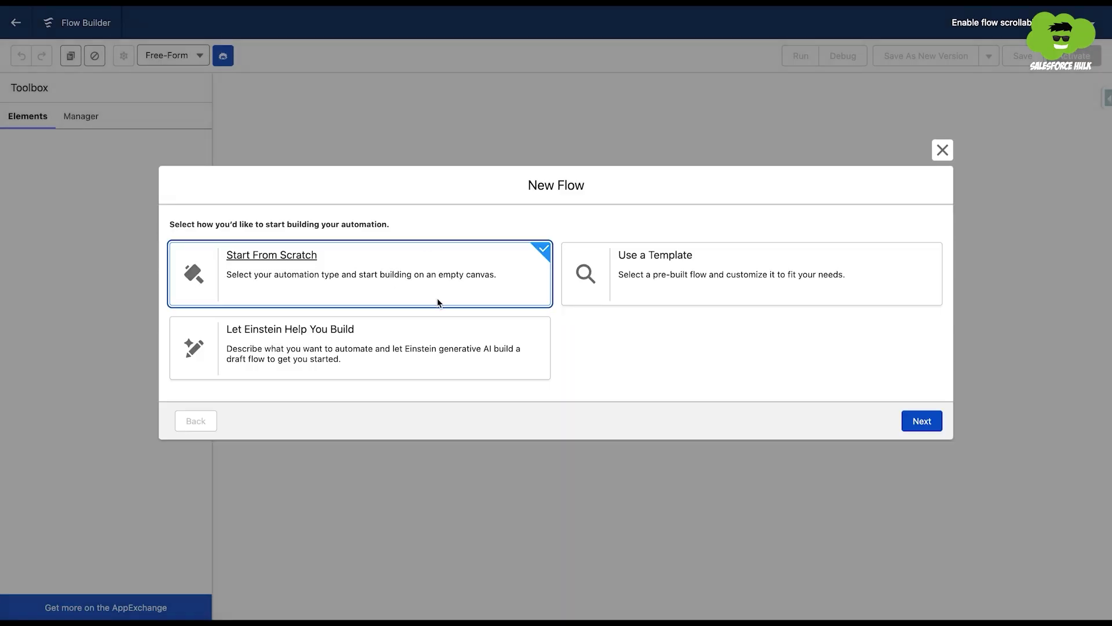
pyautogui.click(922, 422)
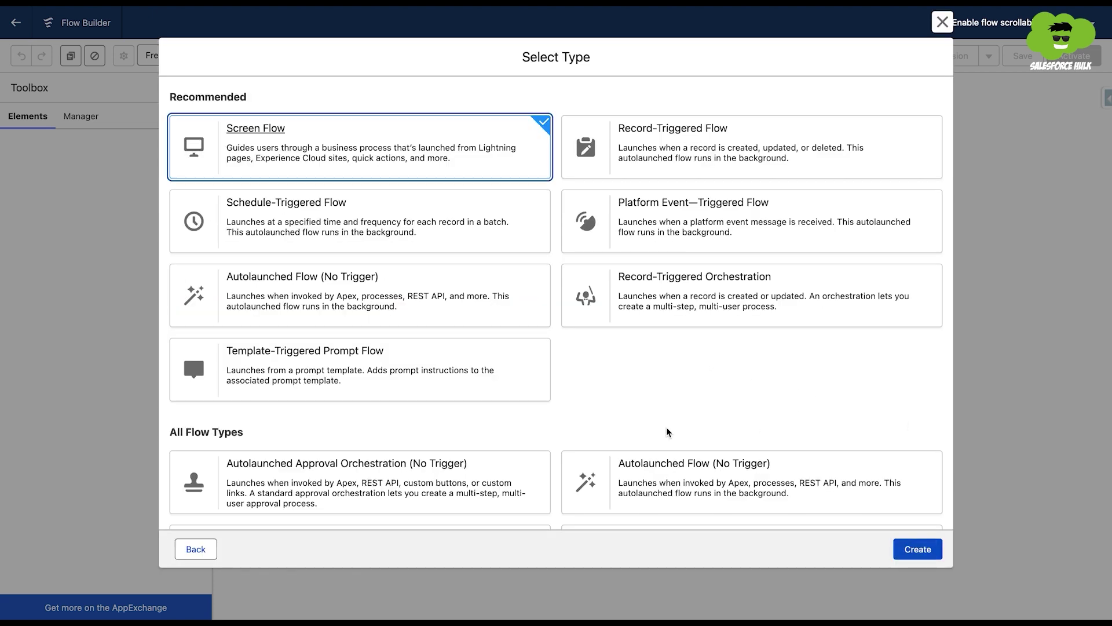
pyautogui.click(368, 372)
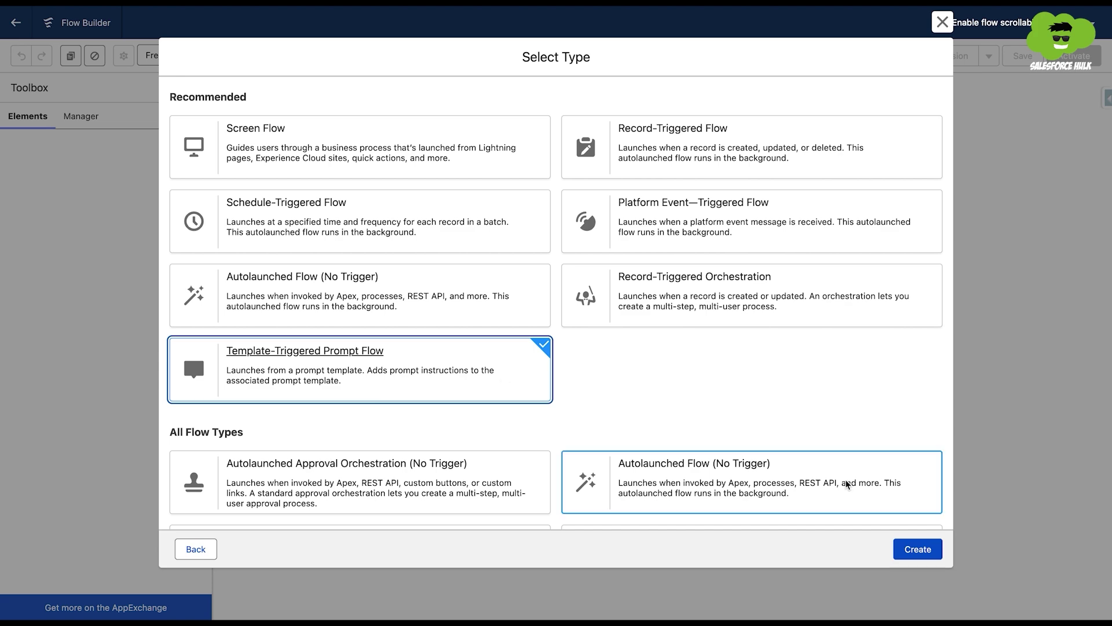
pyautogui.click(917, 549)
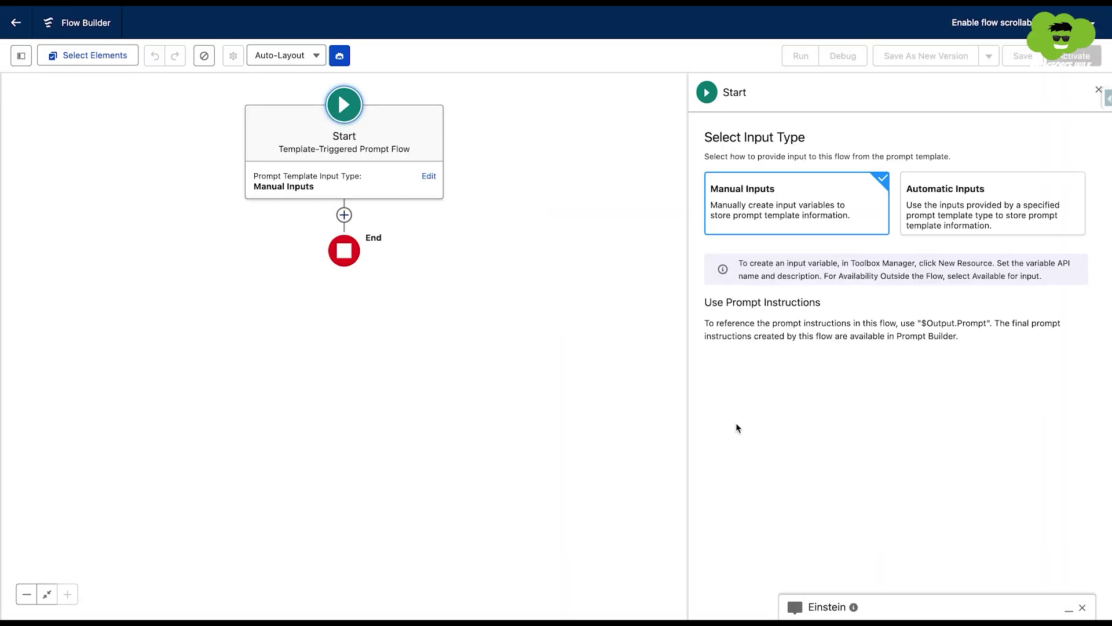
# - Configure the flow's start with Automatic Inputs, the Field Generation Template Capability type and the Case object
pyautogui.click(972, 206)
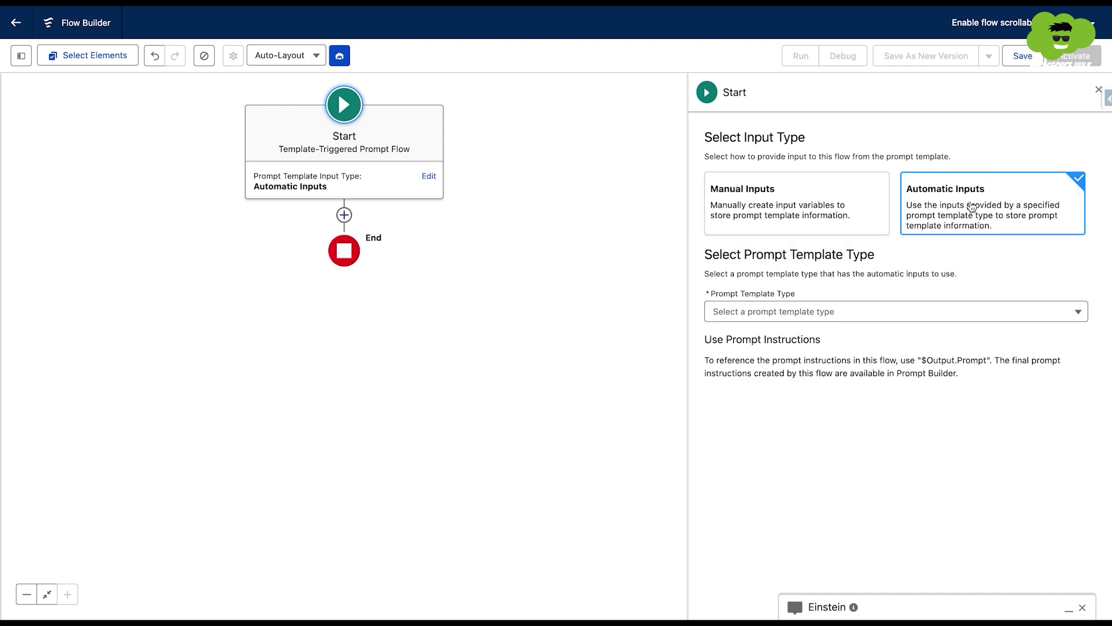
pyautogui.click(767, 313)
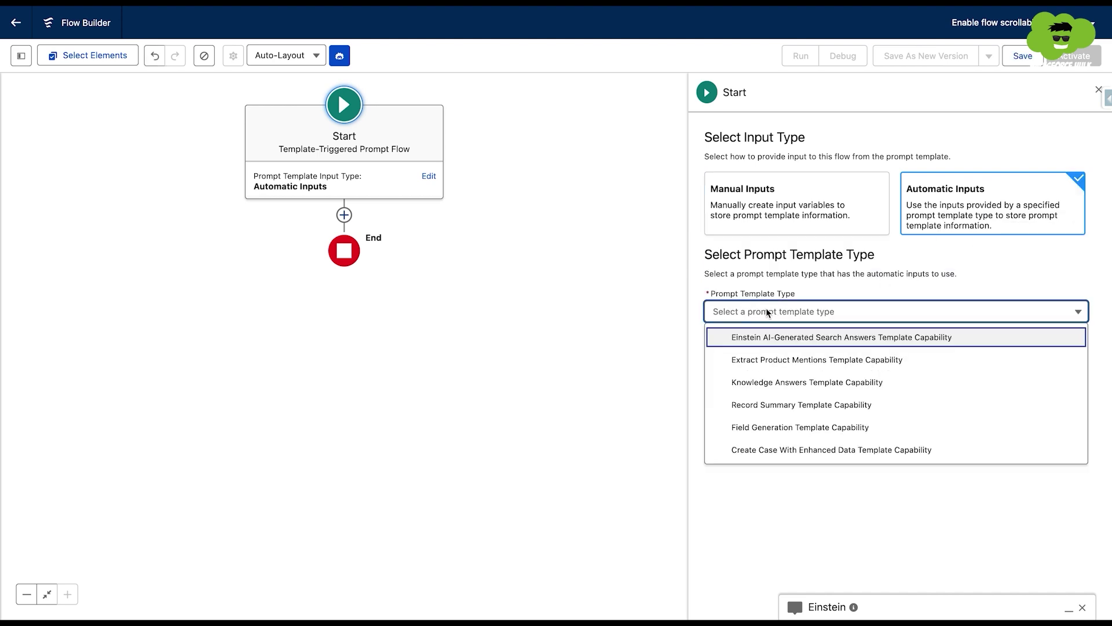
pyautogui.click(792, 428)
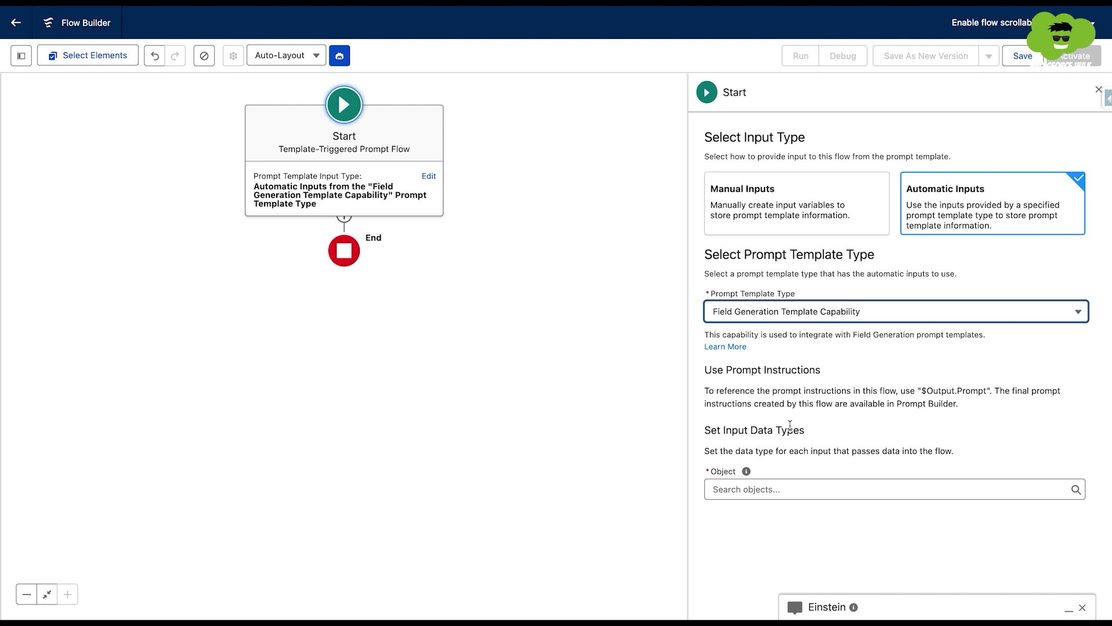
pyautogui.click(760, 490)
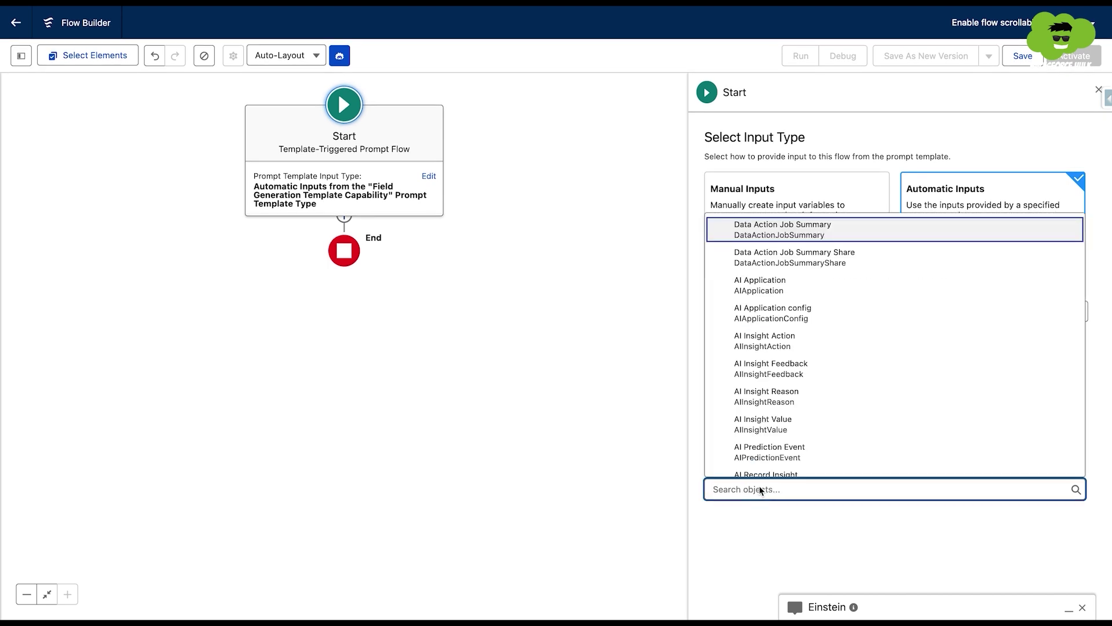
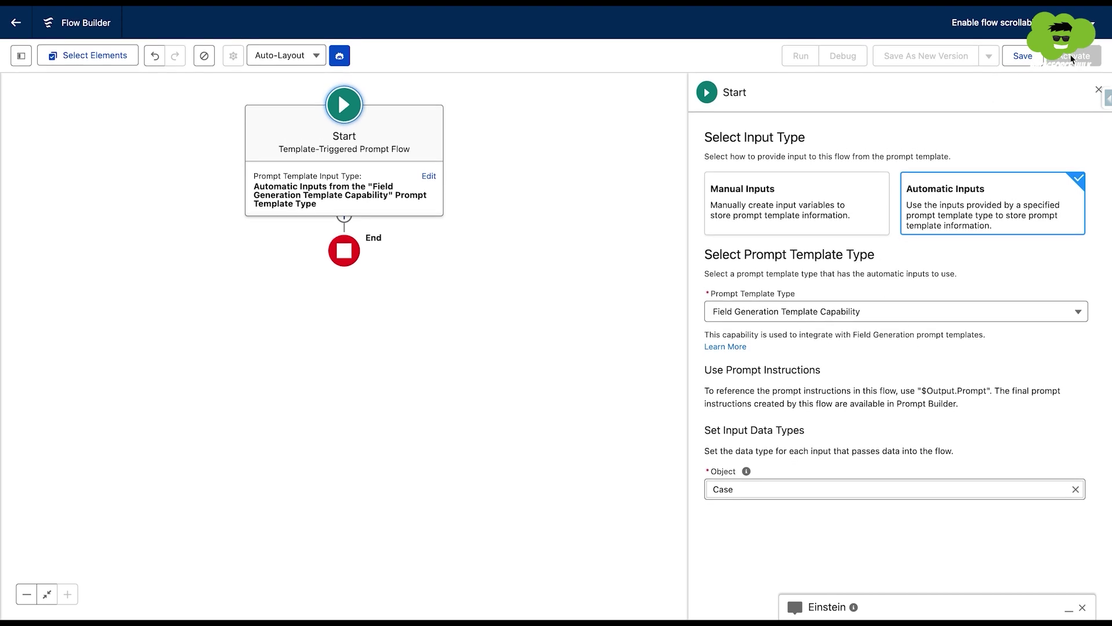
pyautogui.click(1099, 91)
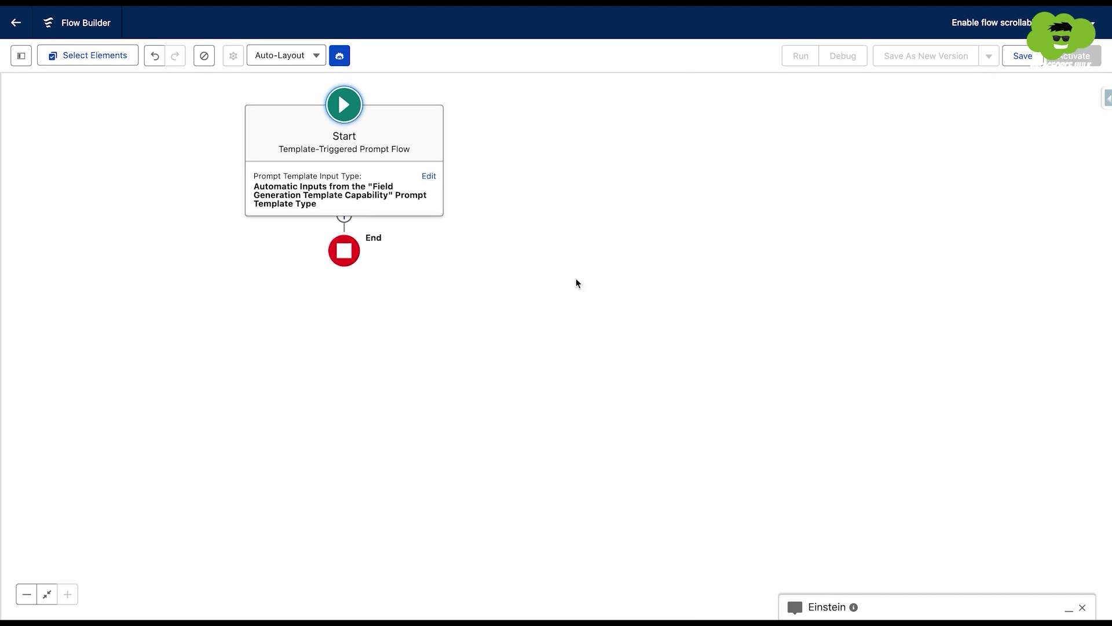
# - Add a Get Records element labelled "get Case Comments" that retrieves records of the Case Comment object
pyautogui.click(344, 217)
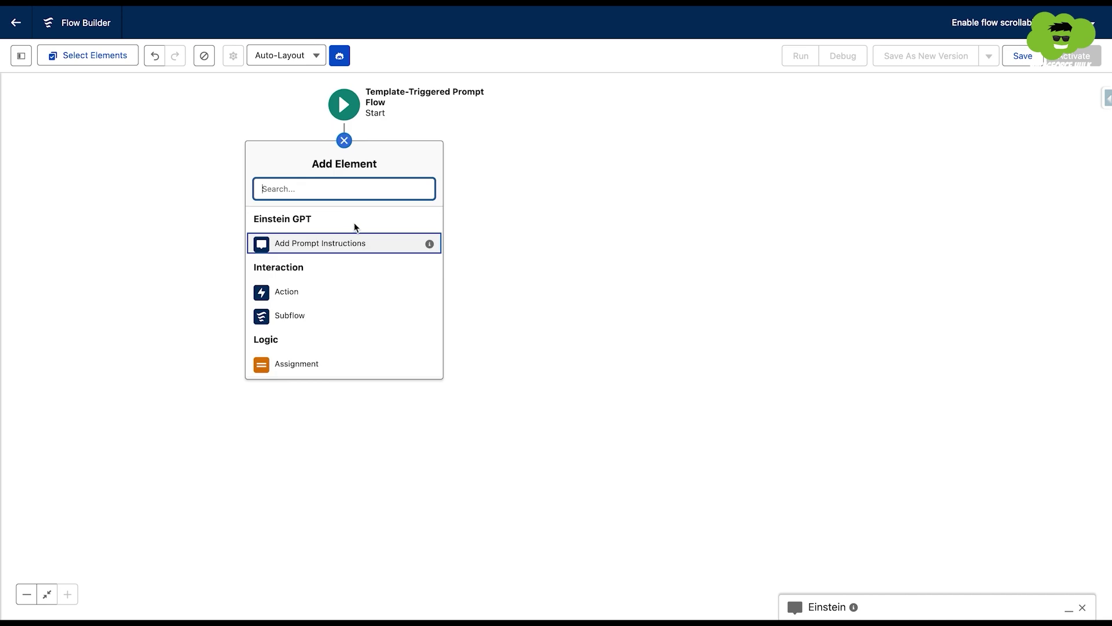
pyautogui.scroll(-3, 365, 273)
pyautogui.scroll(-3, 342, 302)
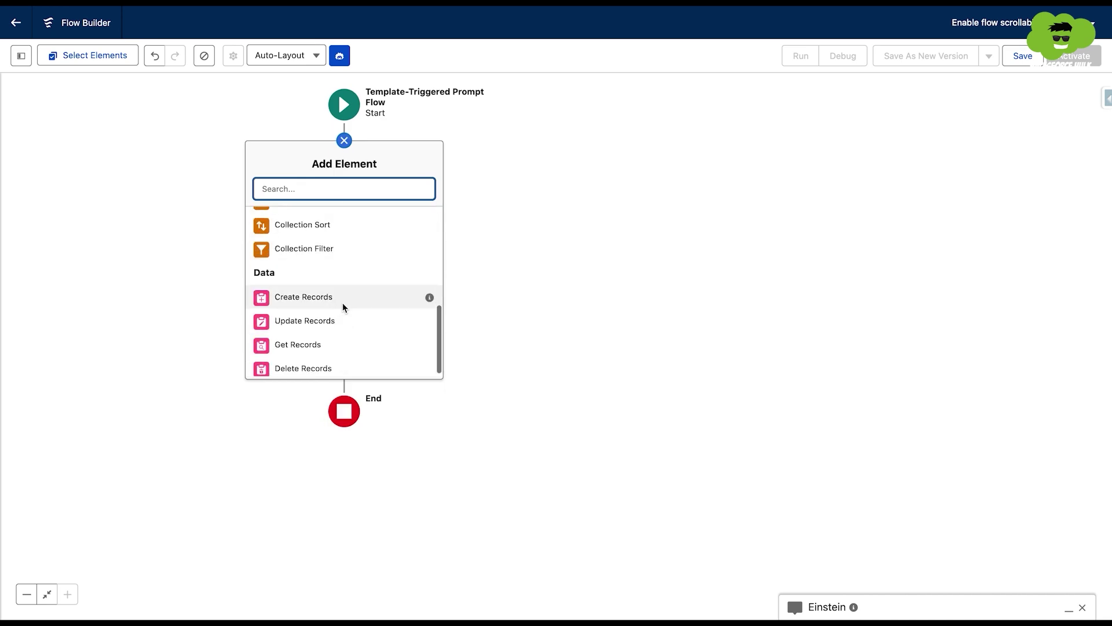
pyautogui.click(298, 341)
pyautogui.write('get Case Comments')
pyautogui.click(673, 271)
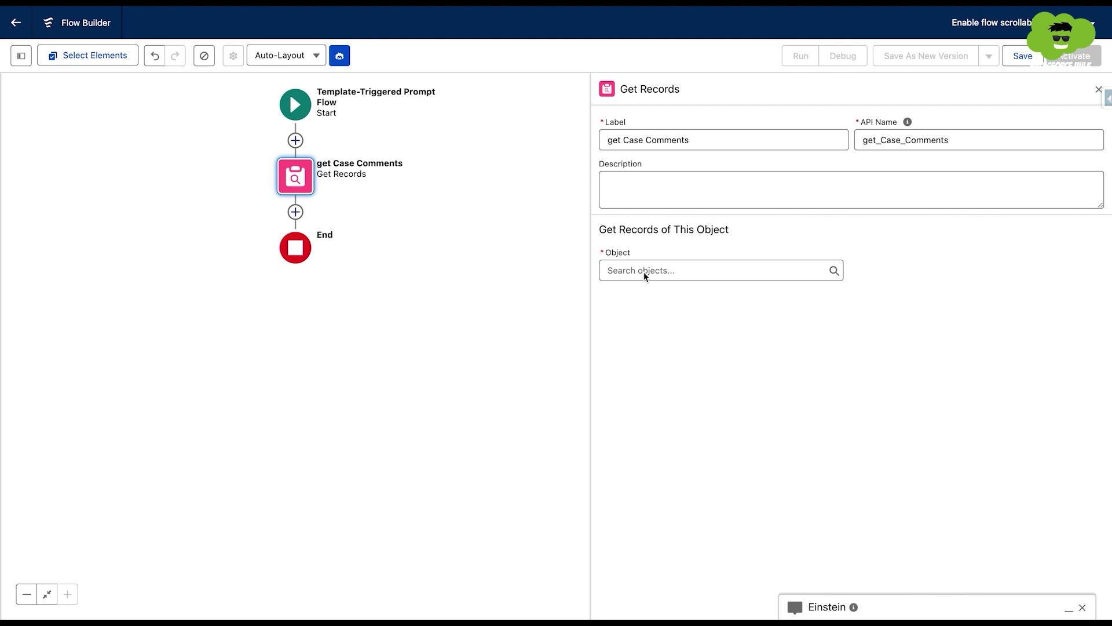
pyautogui.write('Case Co')
pyautogui.click(658, 295)
# - Filter the case comments by ParentId equal to the RelatedEntity input's case ID and store all records
pyautogui.click(675, 348)
pyautogui.write('Pare')
pyautogui.click(668, 377)
pyautogui.click(979, 348)
pyautogui.click(965, 379)
pyautogui.click(965, 379)
pyautogui.scroll(-5, 985, 458)
pyautogui.click(955, 457)
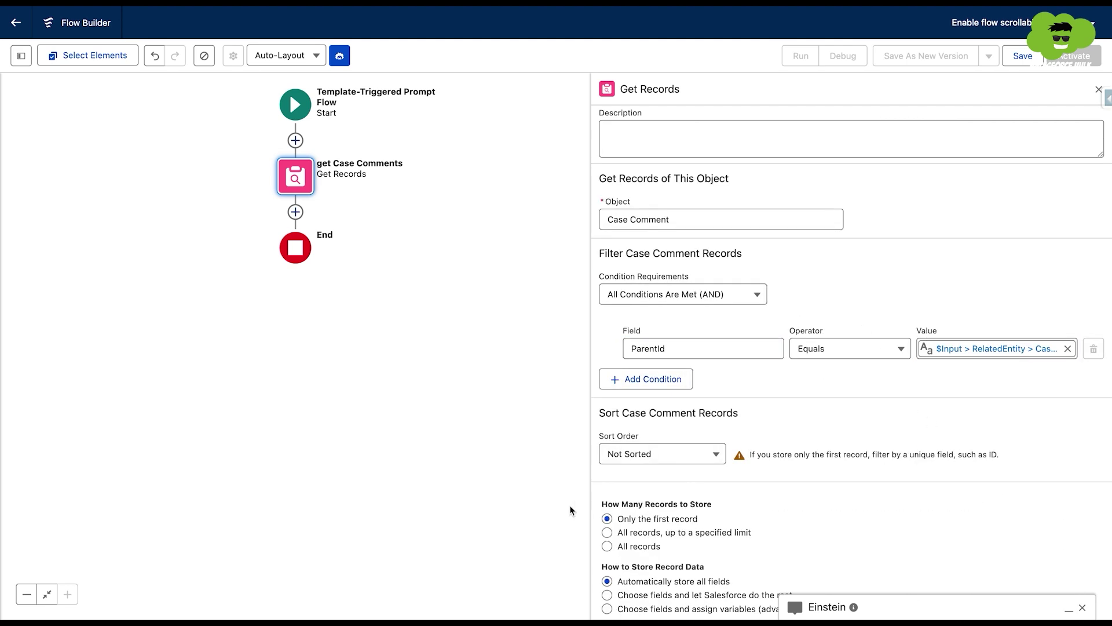
pyautogui.click(607, 546)
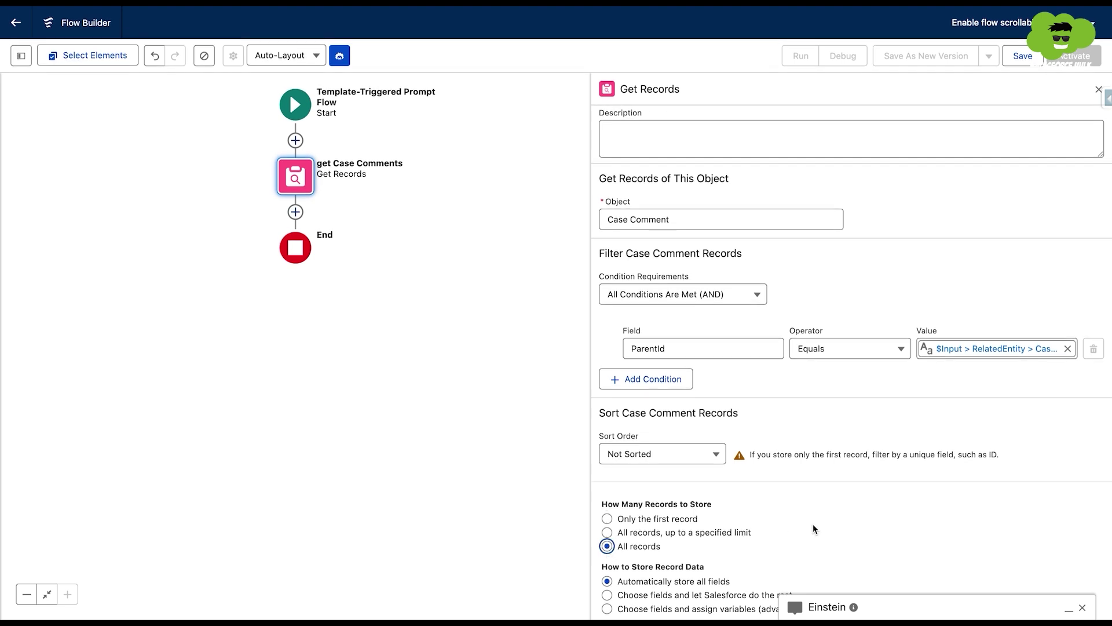
pyautogui.click(1098, 88)
# - Add a Decision element labelled "Comments Found ?" after get Case Comments, with an outcome labelled "Yes"
pyautogui.click(359, 225)
pyautogui.scroll(-3, 308, 382)
pyautogui.click(307, 392)
pyautogui.write('Comments Found ?')
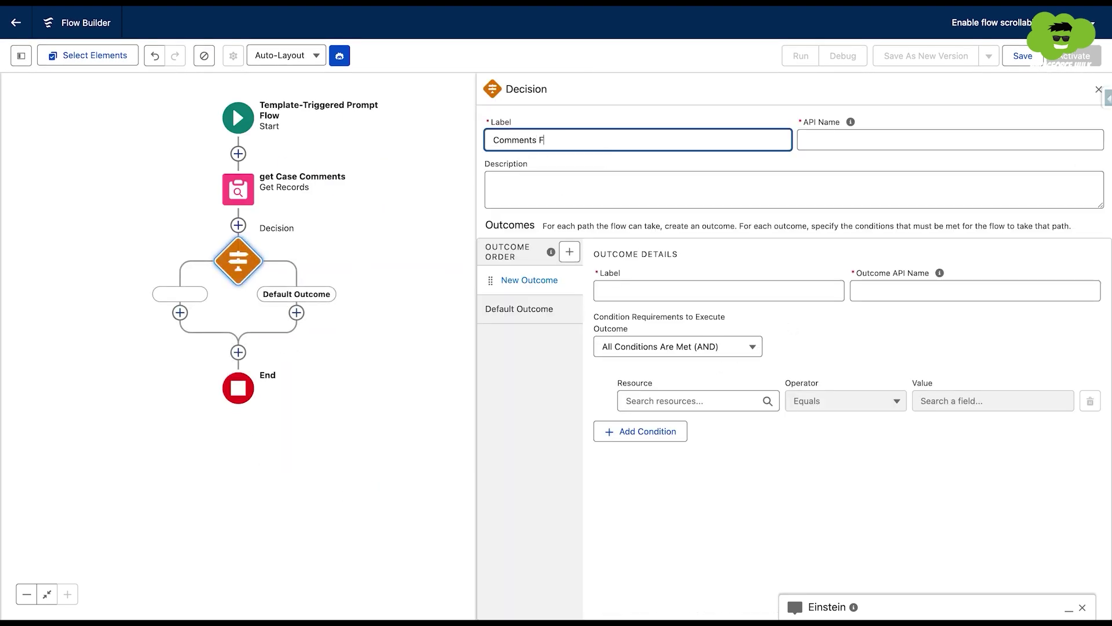
pyautogui.click(636, 166)
pyautogui.click(610, 290)
pyautogui.write('Yes')
# - Set the Yes outcome's condition to Case Comments from get Case Comments, Is Empty, False
pyautogui.click(672, 371)
pyautogui.click(681, 397)
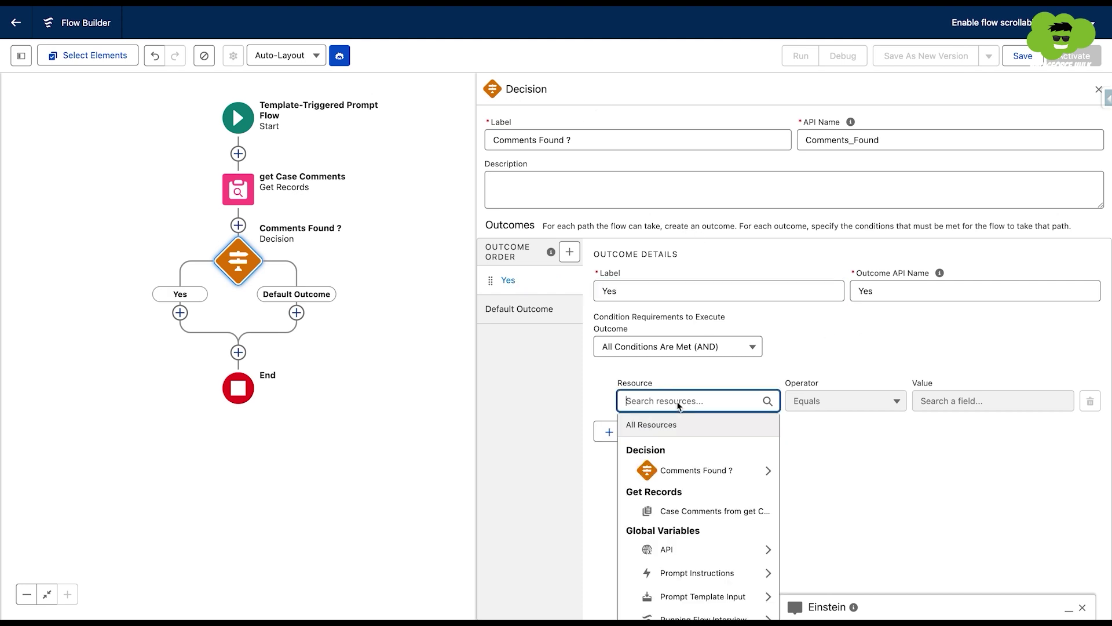
pyautogui.click(711, 509)
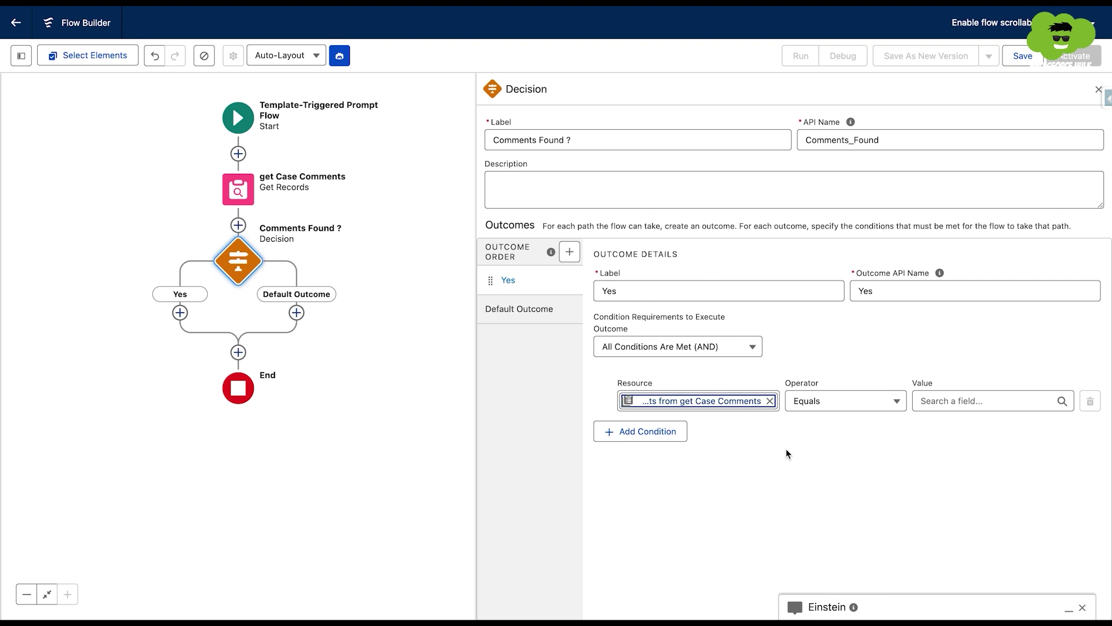
pyautogui.click(809, 401)
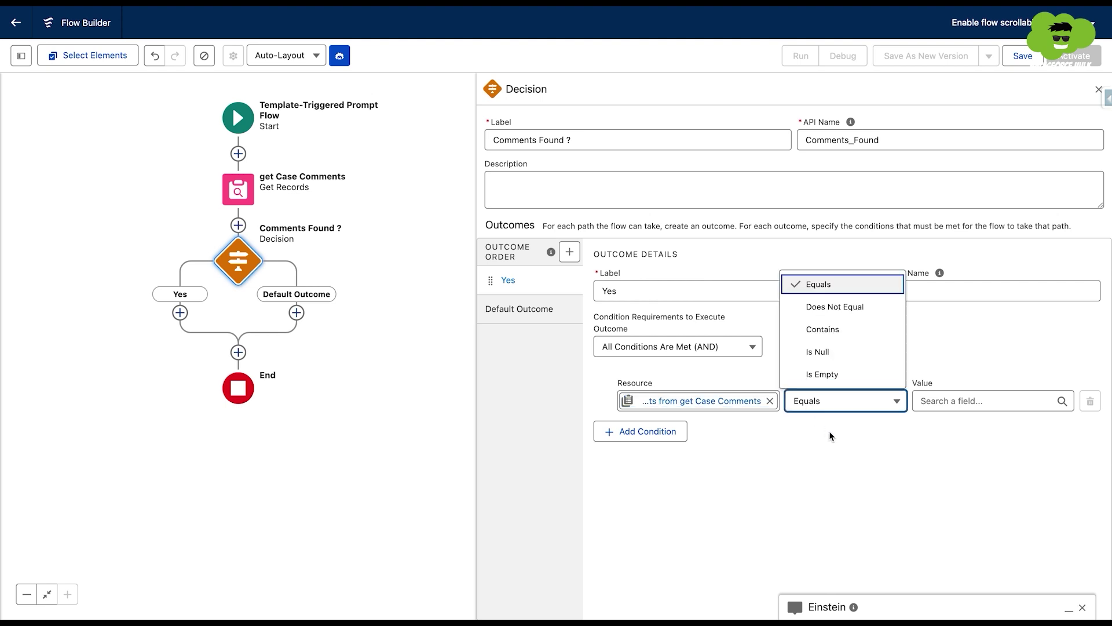
pyautogui.click(822, 375)
pyautogui.click(963, 401)
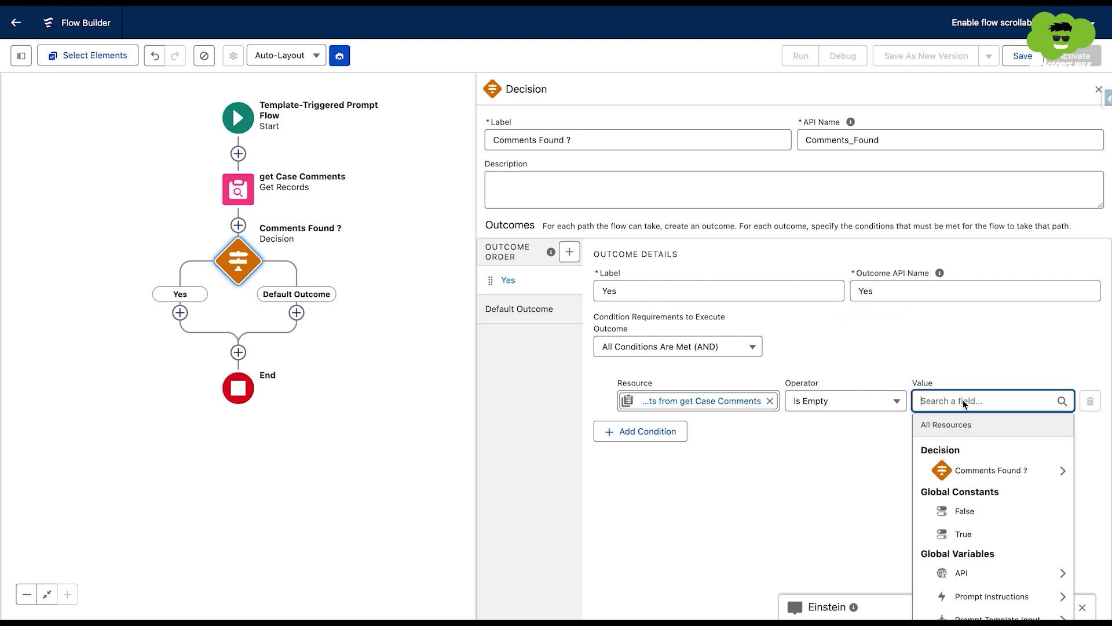
pyautogui.click(965, 511)
# - Rename the decision's default outcome to "No" and close the Comments Found ? settings
pyautogui.click(516, 311)
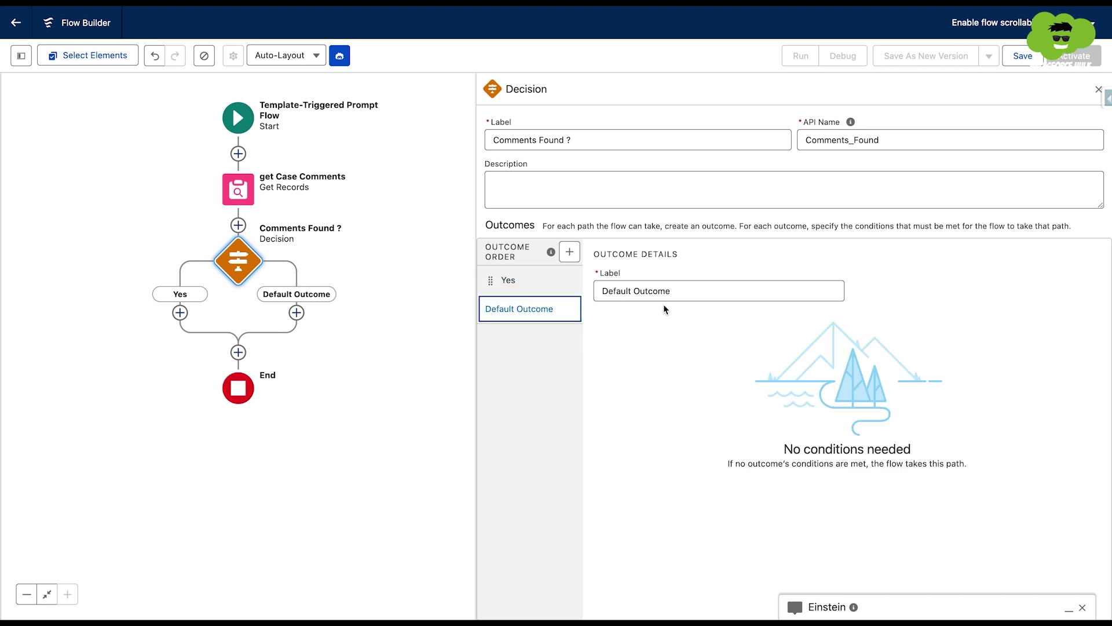
pyautogui.click(687, 293)
pyautogui.hotkey('ctrl', 'a')
pyautogui.write('N')
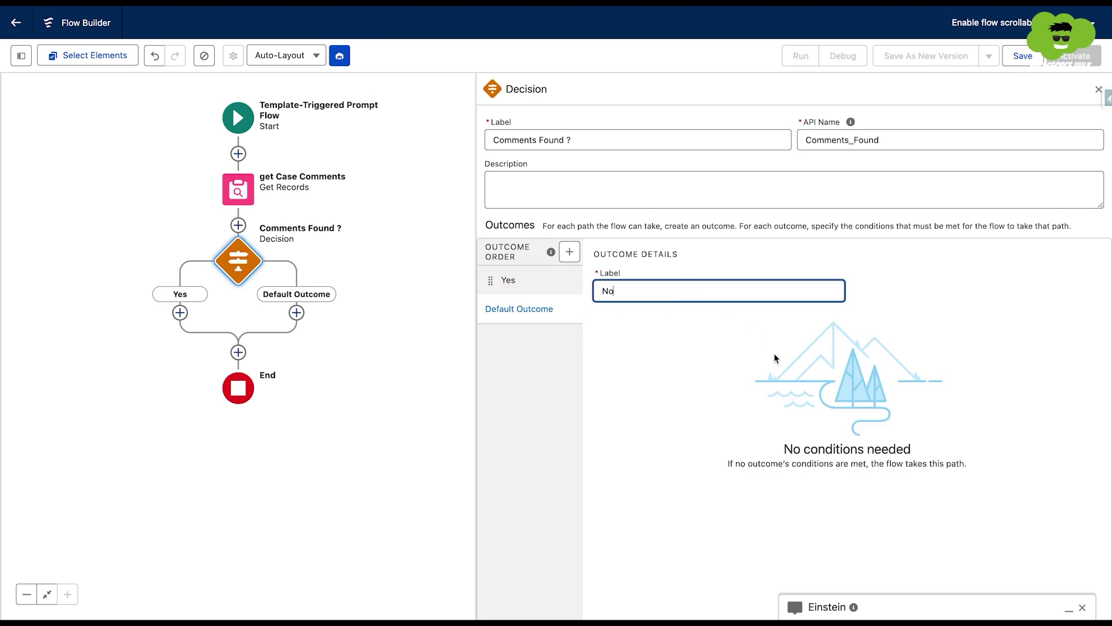
pyautogui.write('o')
pyautogui.click(510, 279)
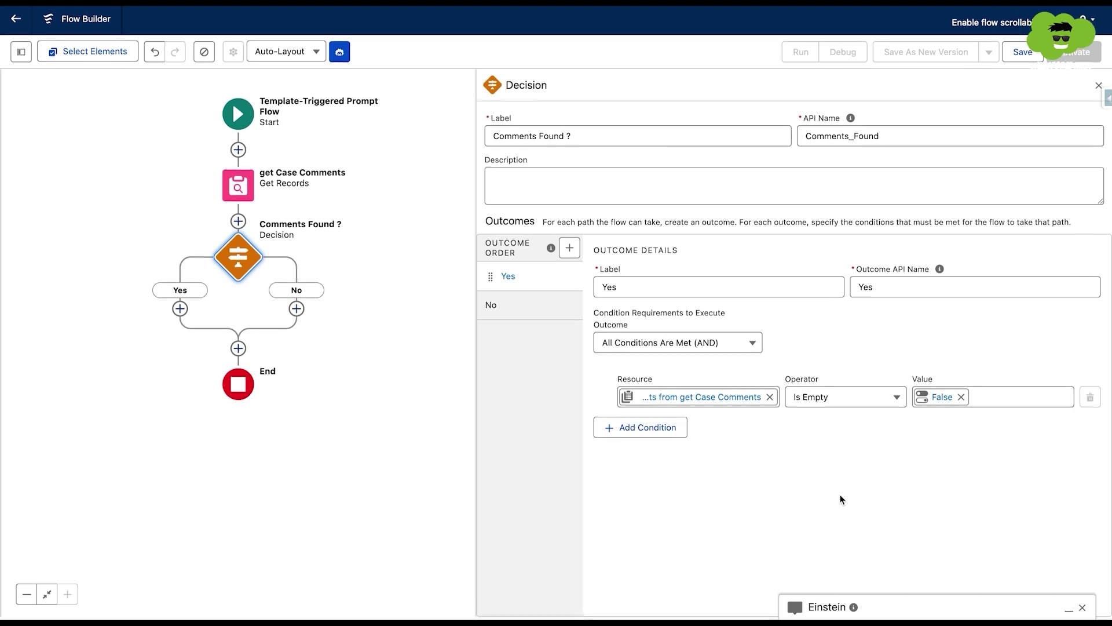
pyautogui.click(1097, 93)
# - Add a Loop element labelled "Loop Comments" on the Yes path, iterating over Case Comments from get Case Comments
pyautogui.moveTo(610, 297); pyautogui.dragTo(797, 272)
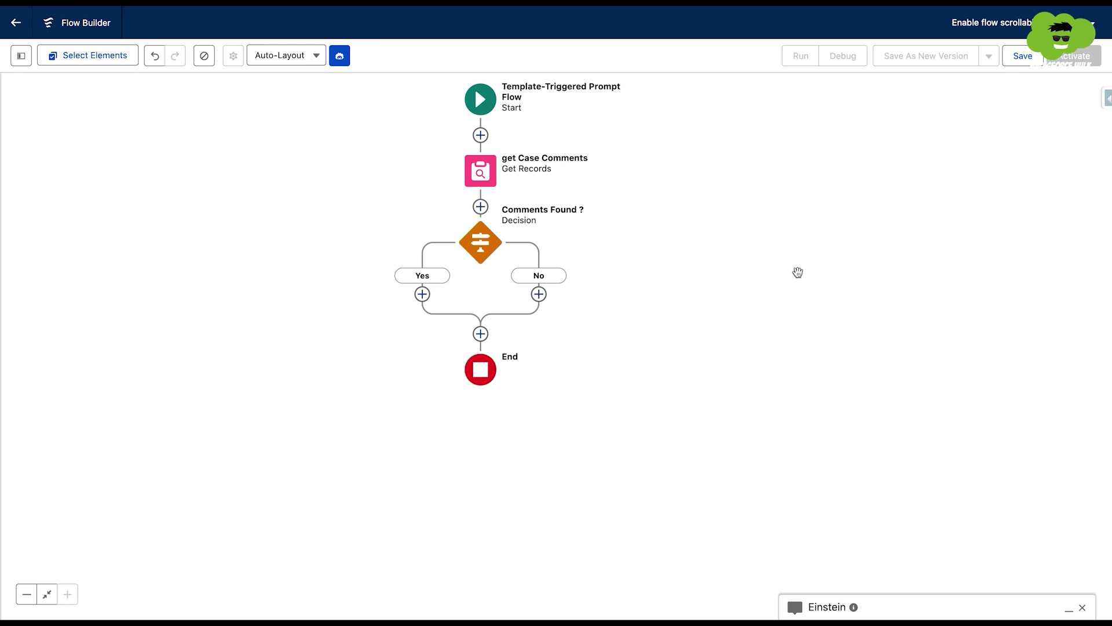
pyautogui.click(422, 293)
pyautogui.scroll(-2, 431, 452)
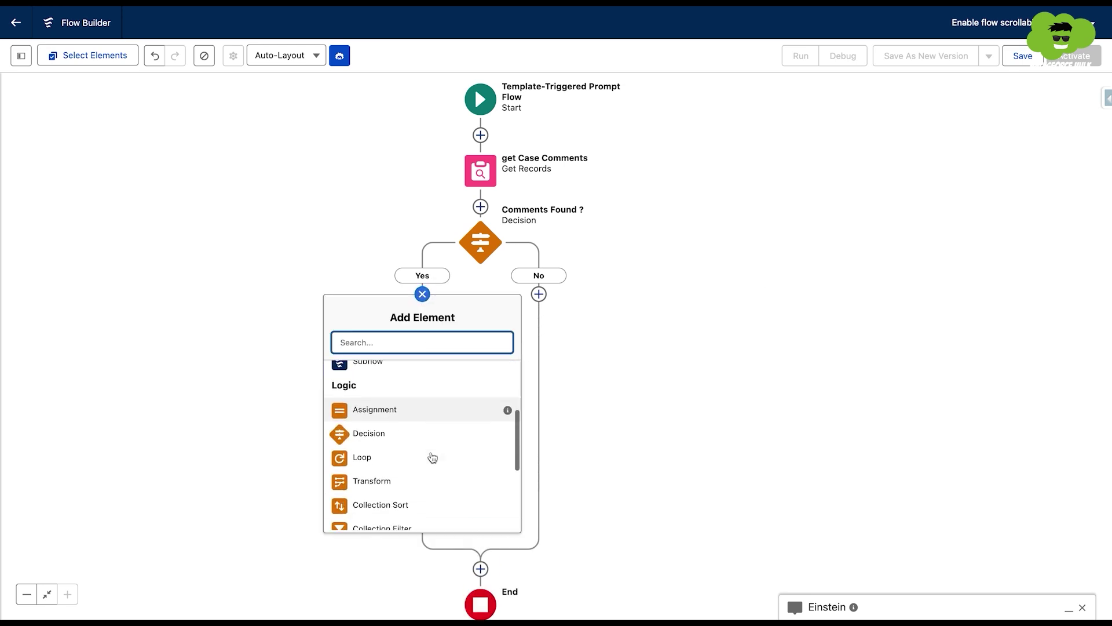
pyautogui.click(374, 460)
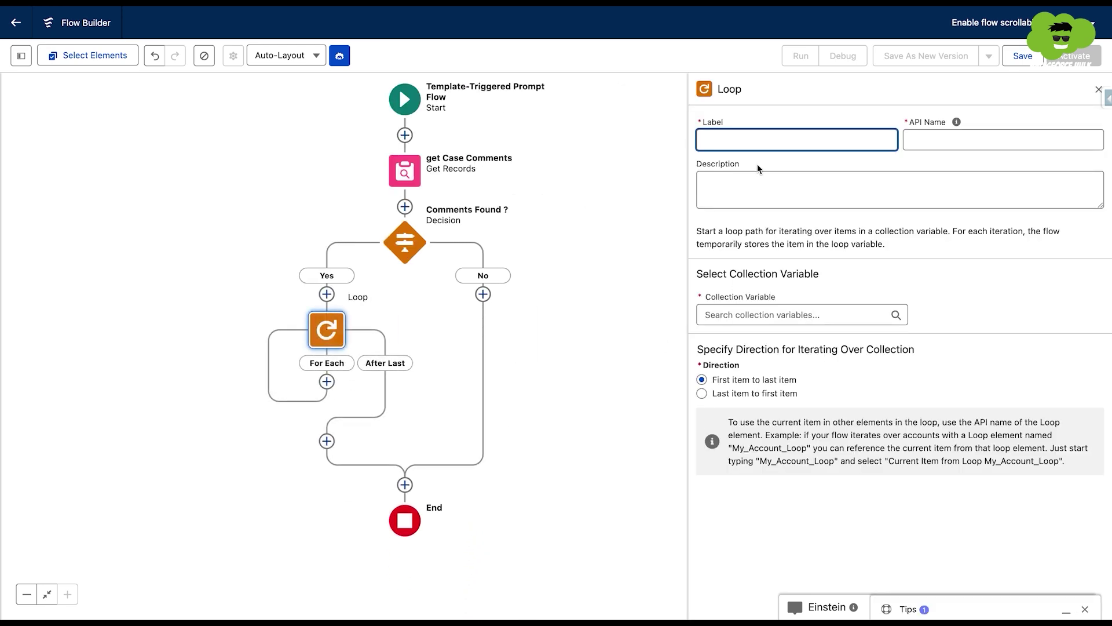
pyautogui.write('Loop Comments')
pyautogui.click(785, 315)
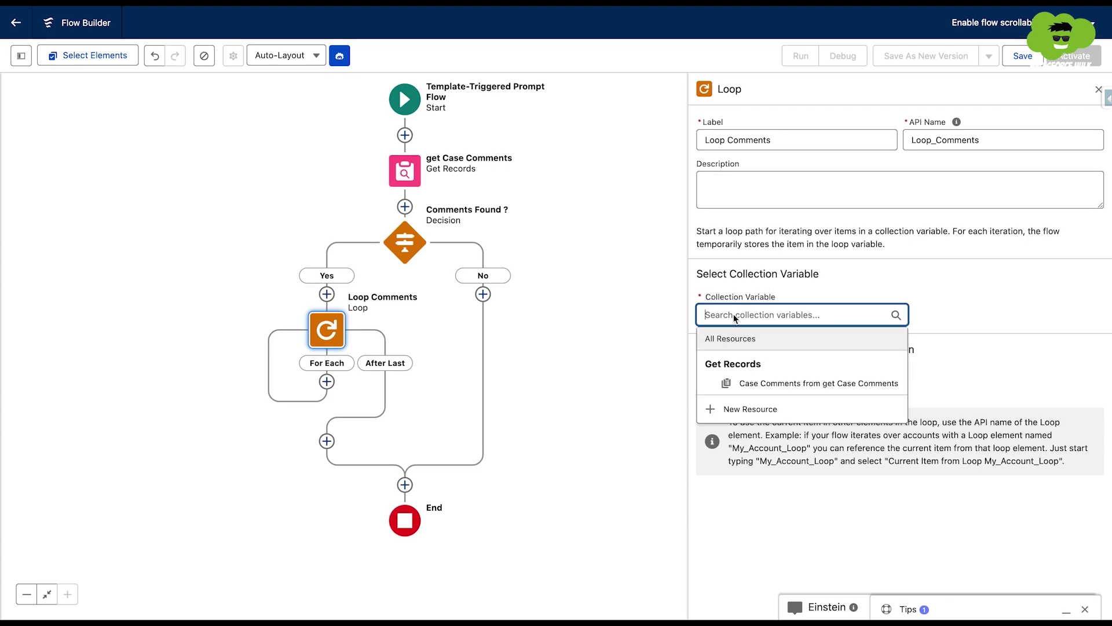
pyautogui.click(775, 384)
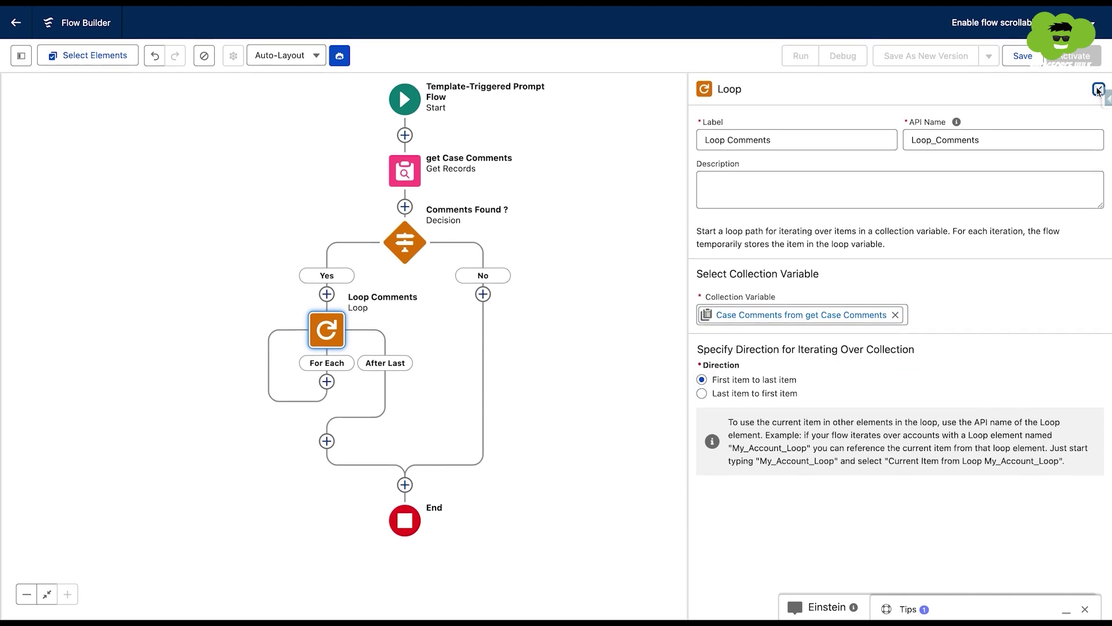
# - Add an Add Prompt Instructions element labelled "Send Comments to Prompt" inside the loop's For Each path
pyautogui.moveTo(327, 381); pyautogui.dragTo(437, 315)
pyautogui.click(437, 315)
pyautogui.click(429, 440)
pyautogui.click(892, 140)
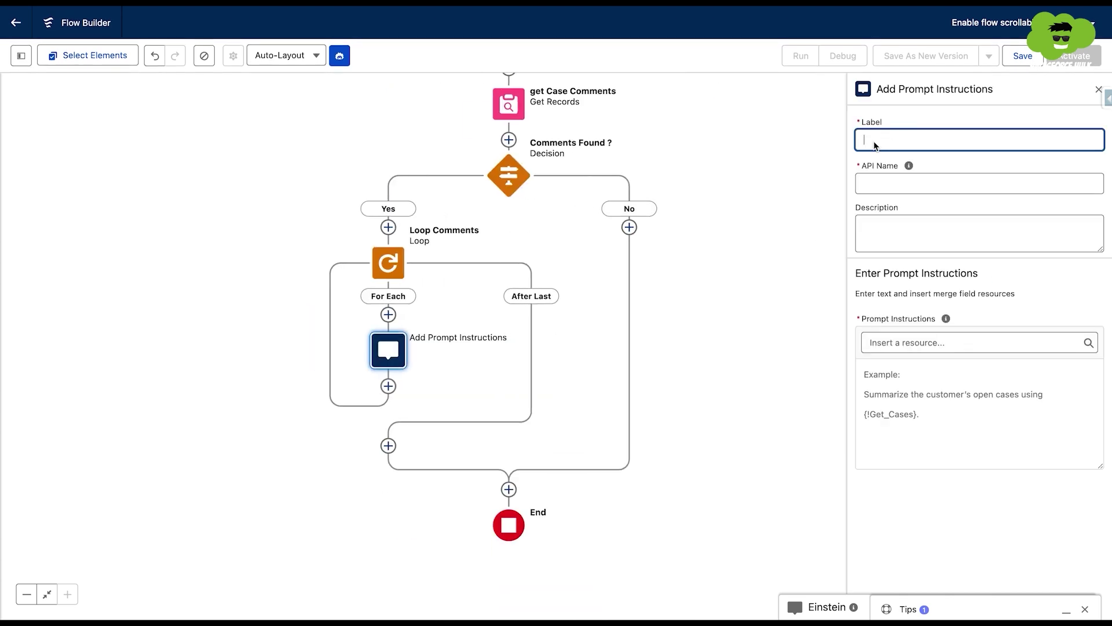
pyautogui.write('Send Comments to Prompt')
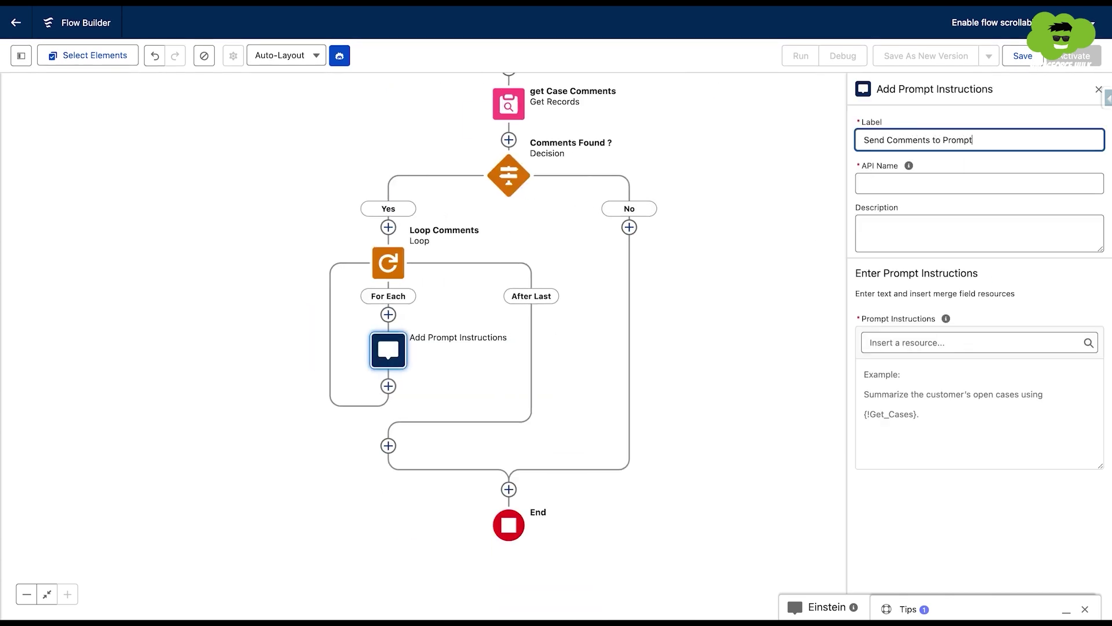
# - Write the instruction "Summarize the case's comments using" followed by the comment text of the current Loop_Comments item
pyautogui.click(927, 406)
pyautogui.write('Summarize ')
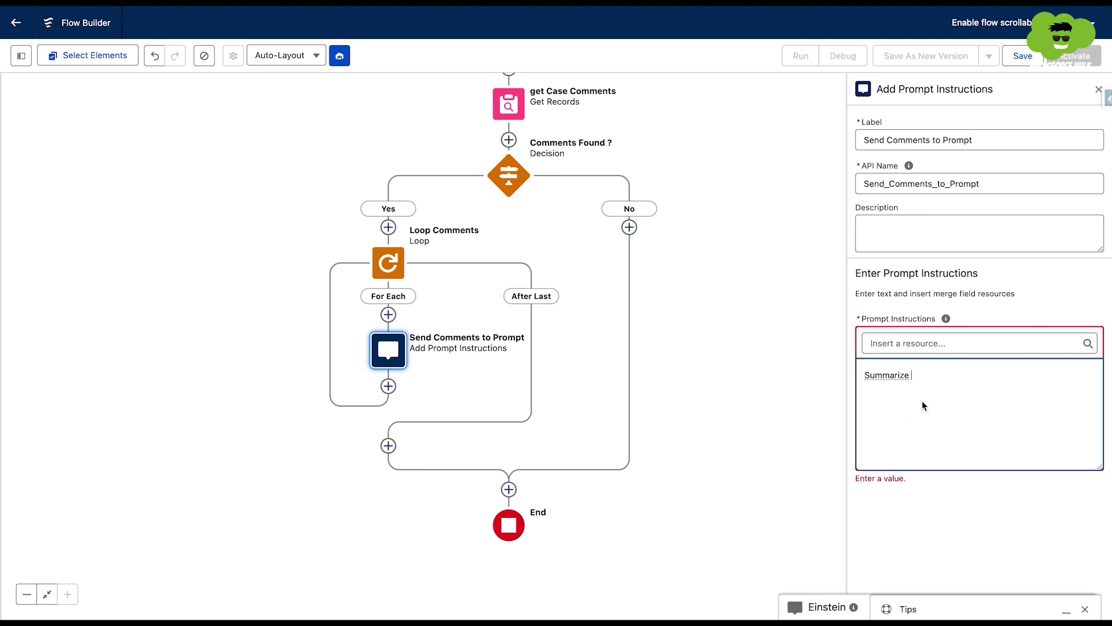
pyautogui.write("the case's comments using")
pyautogui.click(923, 351)
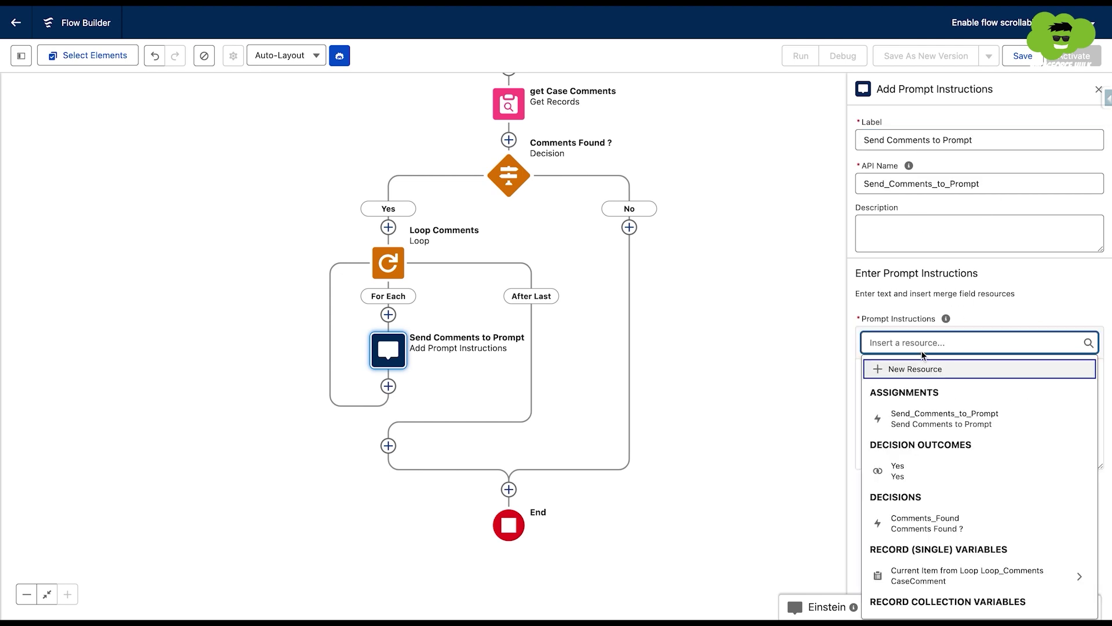
pyautogui.scroll(-3, 923, 464)
pyautogui.click(935, 527)
pyautogui.scroll(-2, 935, 496)
pyautogui.click(950, 394)
pyautogui.click(769, 350)
# - Add prompt instructions labelled "No Comments Found" on the No path, with the text "The Case has no comments to summarize"
pyautogui.click(629, 227)
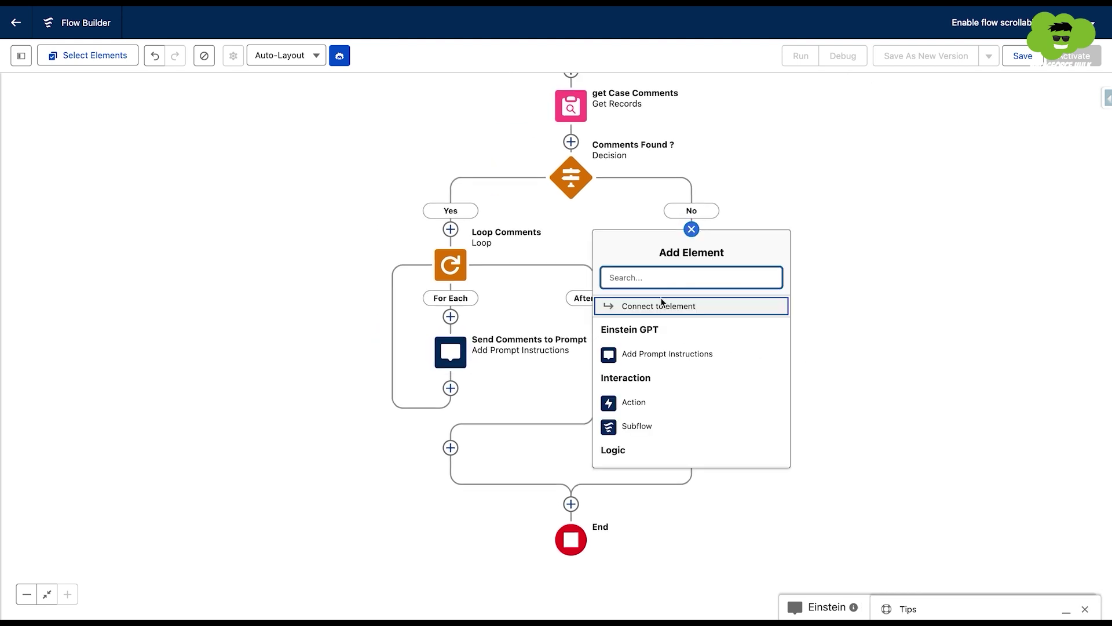
pyautogui.click(641, 355)
pyautogui.write('No Comments Found')
pyautogui.click(927, 400)
pyautogui.write('the')
pyautogui.press('BackSpace')
pyautogui.press('BackSpace')
pyautogui.press('BackSpace')
pyautogui.write('The Case has no comments to summarize')
pyautogui.press('Tab')
pyautogui.click(1099, 90)
# - Save the flow as "Get Case Comments" and activate it
pyautogui.scroll(2, 796, 365)
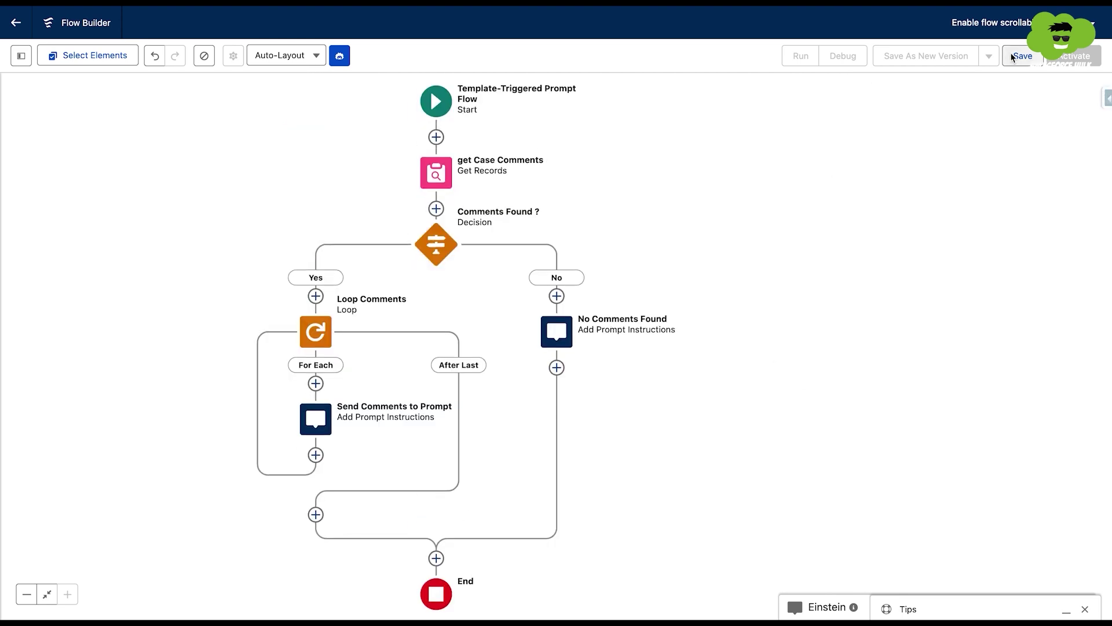
pyautogui.hotkey('ctrl', 's')
pyautogui.write('Get Case Comments')
pyautogui.press('Tab')
pyautogui.click(801, 394)
pyautogui.click(1073, 58)
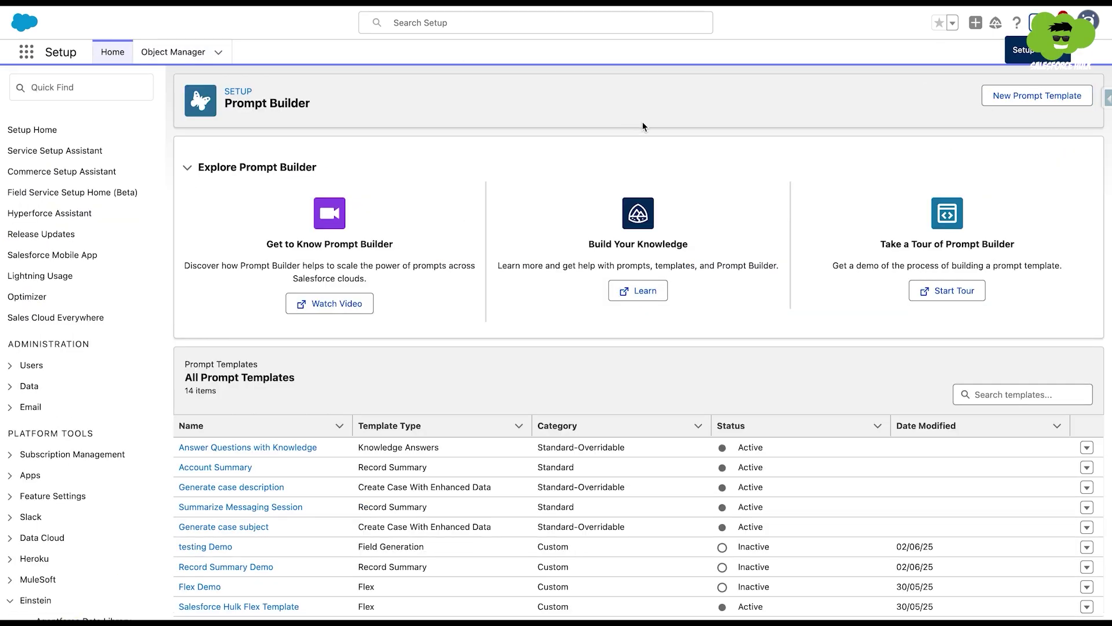
# - Start a new prompt template in Prompt Builder of type Field Generation, named "Case Comments Summary"
pyautogui.click(1037, 96)
pyautogui.click(414, 272)
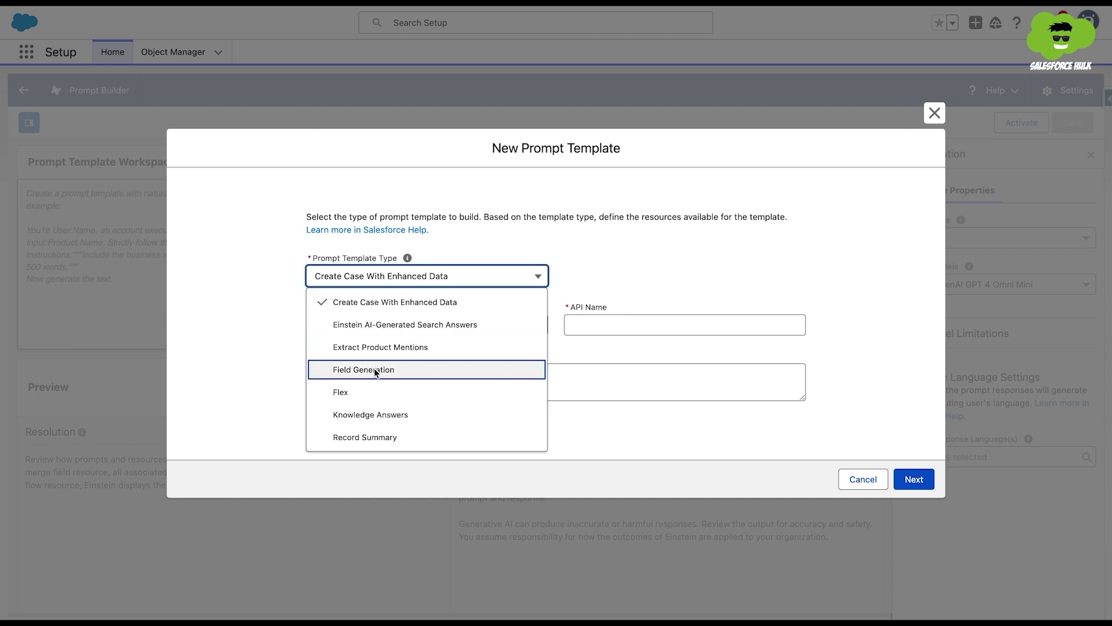
pyautogui.click(378, 369)
pyautogui.click(348, 312)
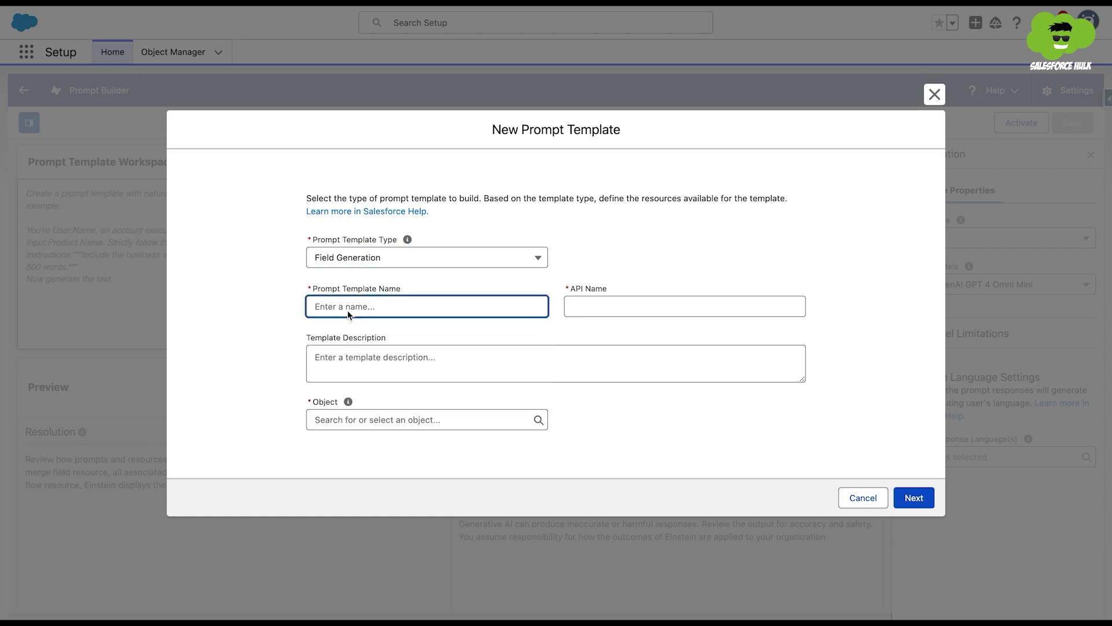
pyautogui.write('Case Comments Summary')
pyautogui.click(614, 291)
# - Set the template's object to Case and its field to Case AI Summary, and create the template
pyautogui.click(427, 420)
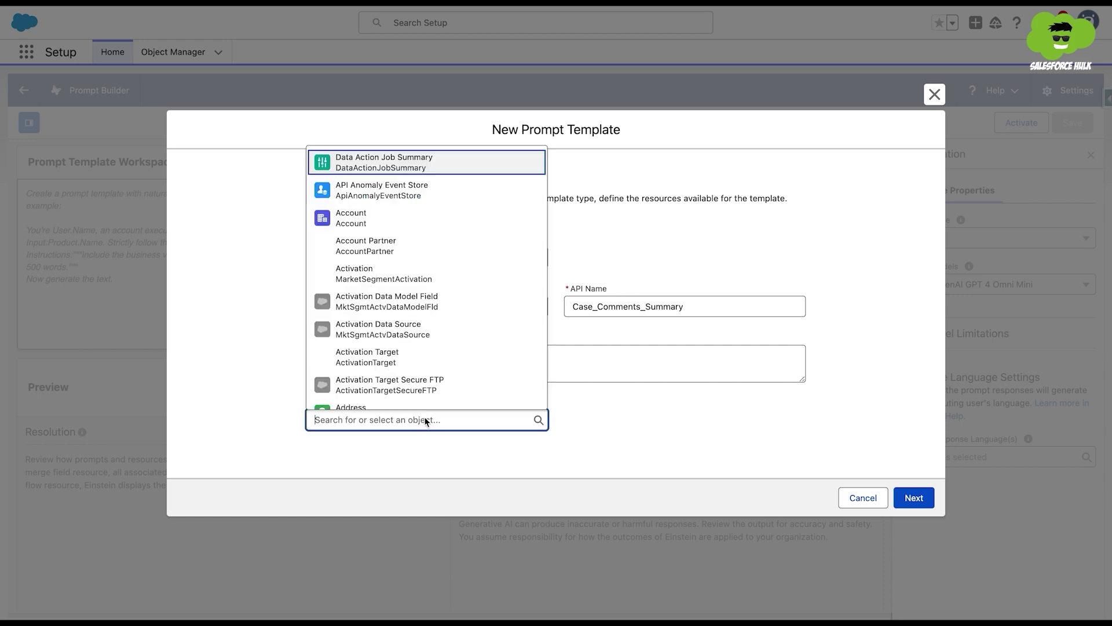
pyautogui.write('Case')
pyautogui.click(345, 337)
pyautogui.click(608, 423)
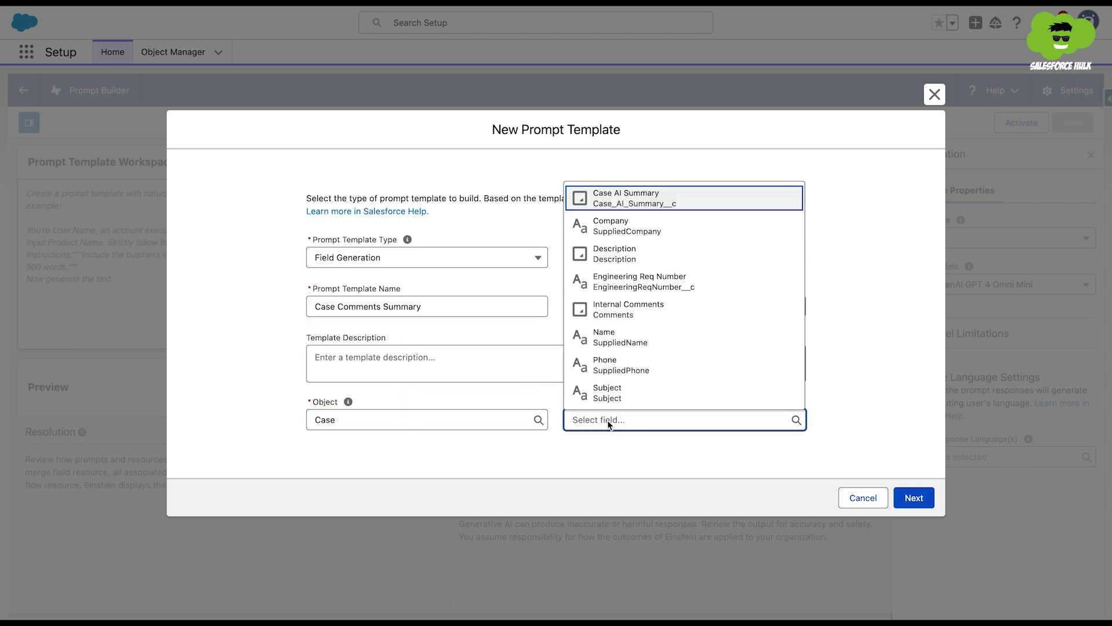
pyautogui.click(635, 194)
pyautogui.click(914, 498)
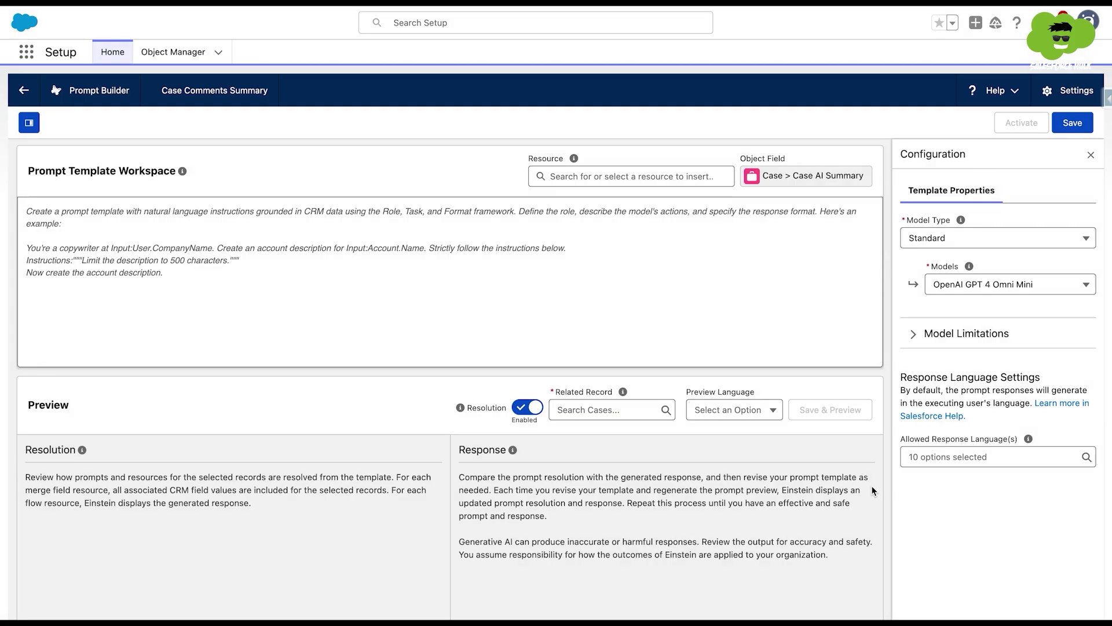
# - Write a prompt for a support representative summarizing a customer and sales rep case, add "Case Data :" with the Get Case Comments flow, and save the template
pyautogui.write('You are')
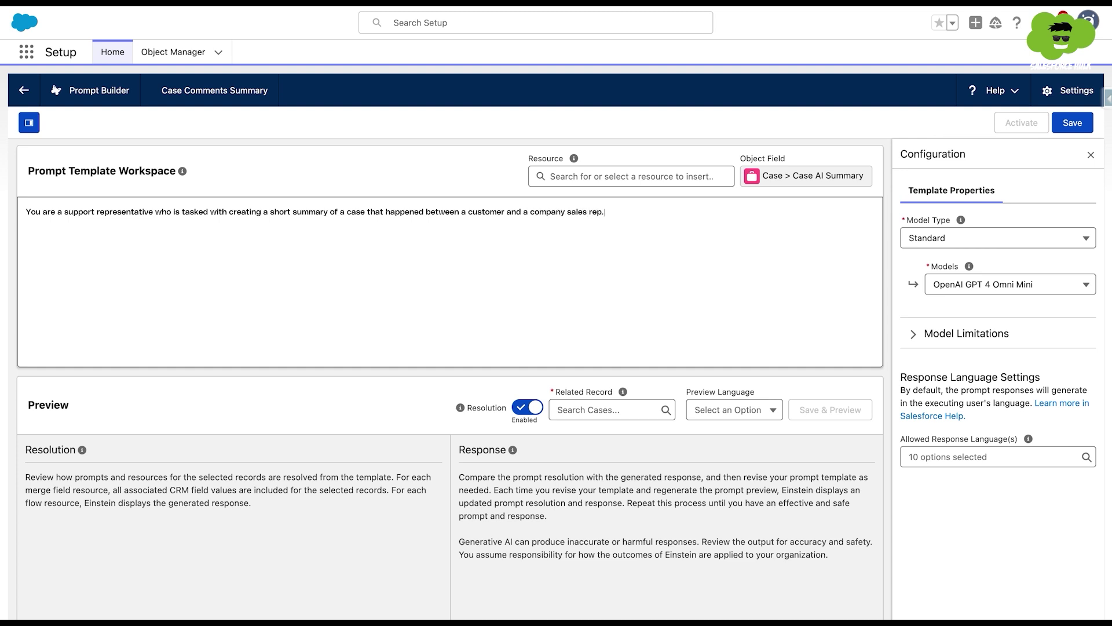
pyautogui.write('Case Data :')
pyautogui.click(595, 176)
pyautogui.click(595, 199)
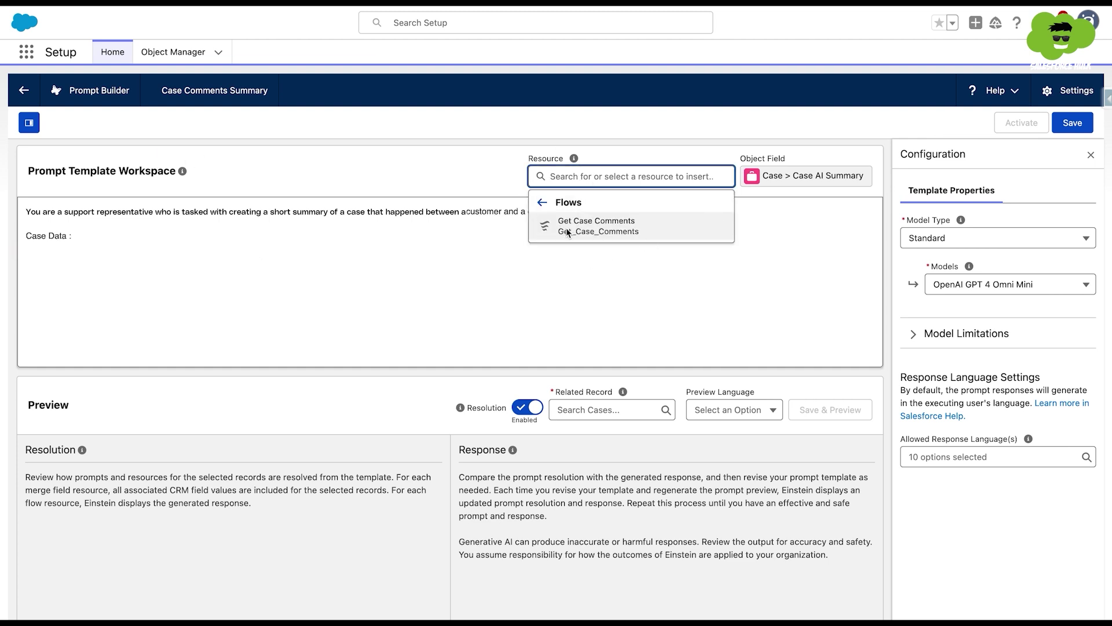
pyautogui.click(599, 226)
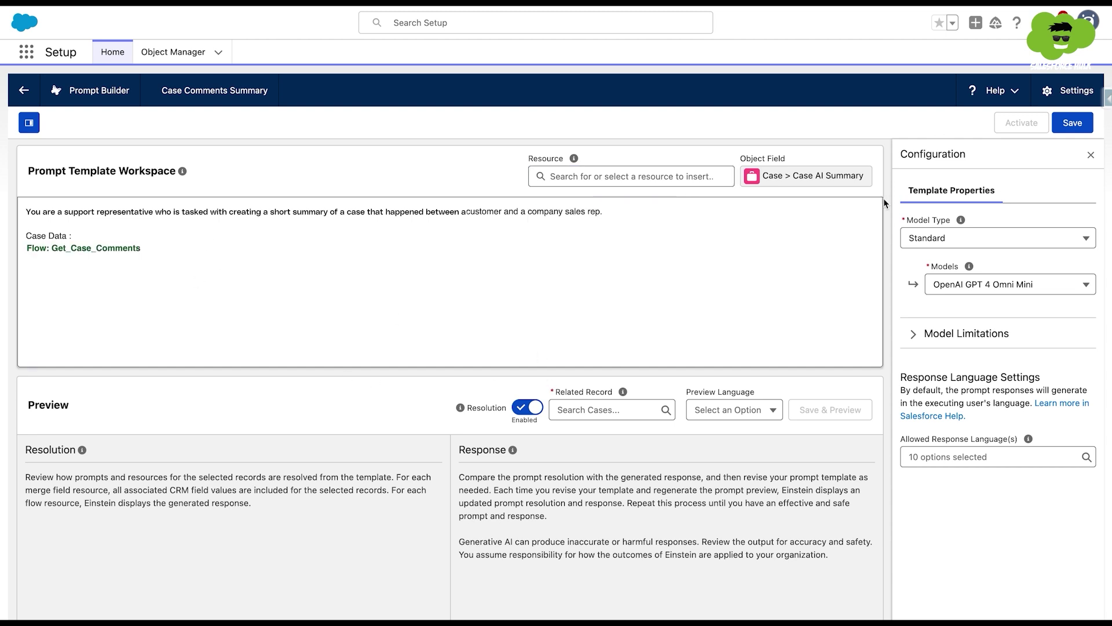
pyautogui.click(1072, 122)
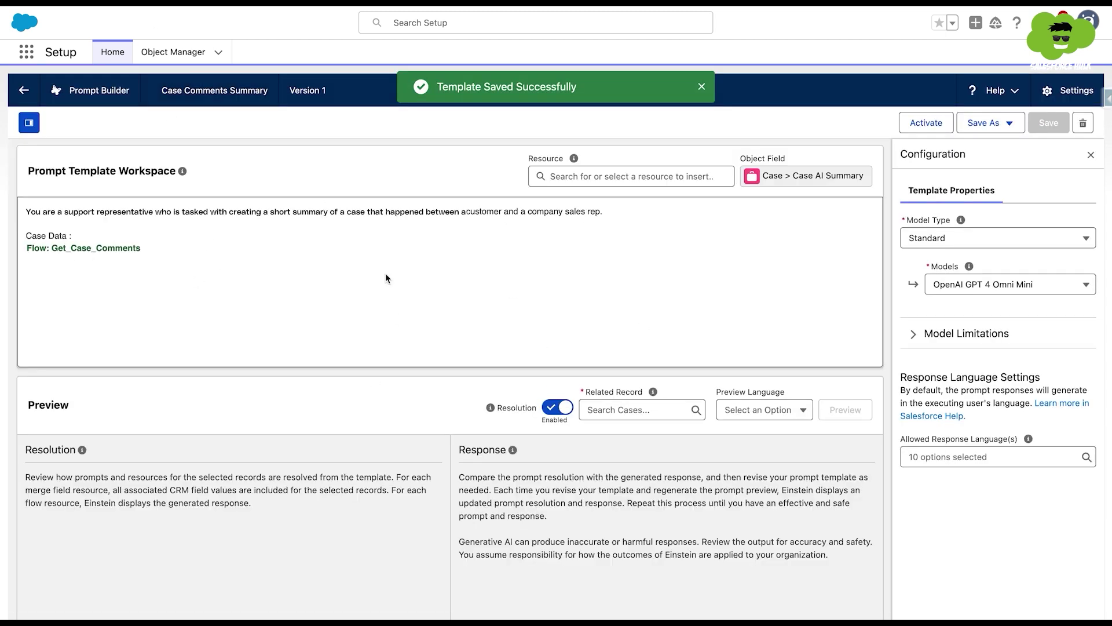
# - Preview the template against case 00001026, review the generated response, and activate the template
pyautogui.click(605, 409)
pyautogui.write('00')
pyautogui.click(637, 521)
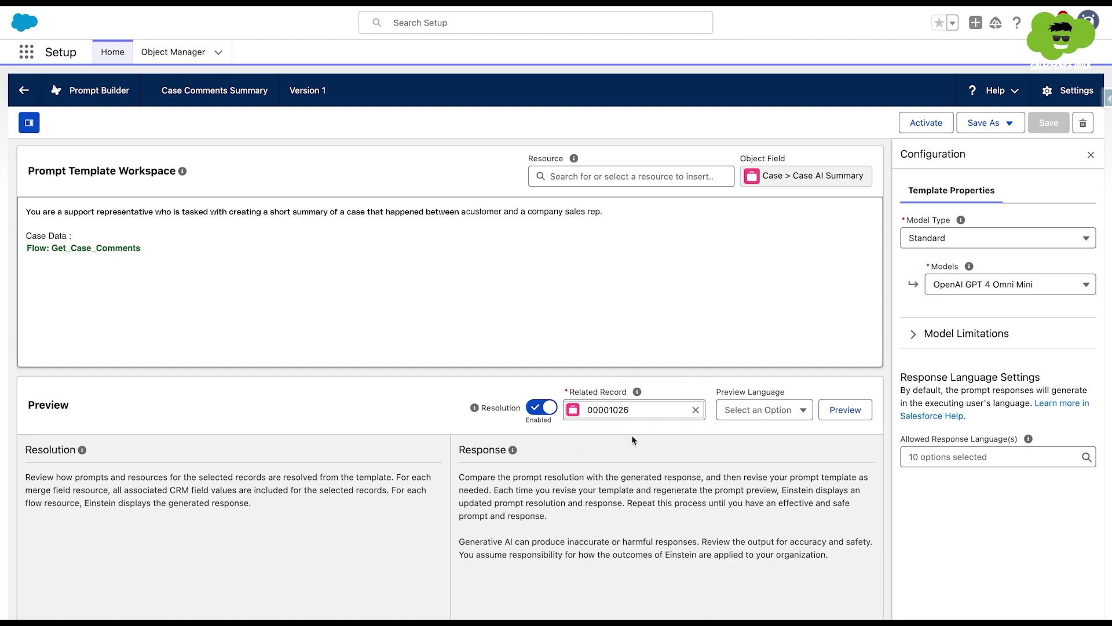
pyautogui.click(845, 409)
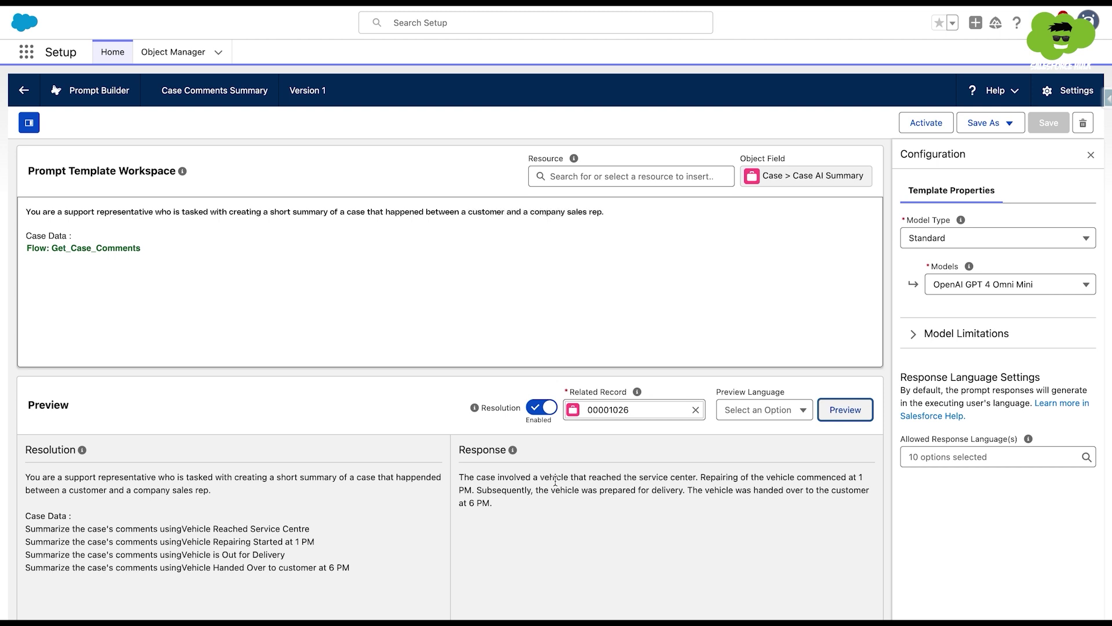
pyautogui.tripleClick(461, 480)
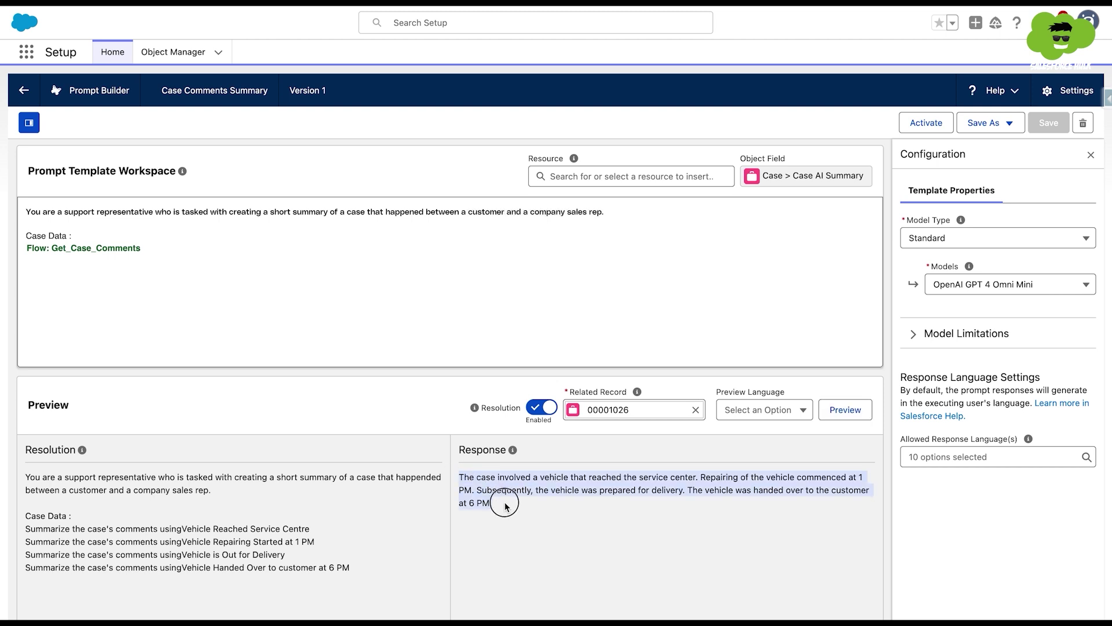
pyautogui.click(473, 486)
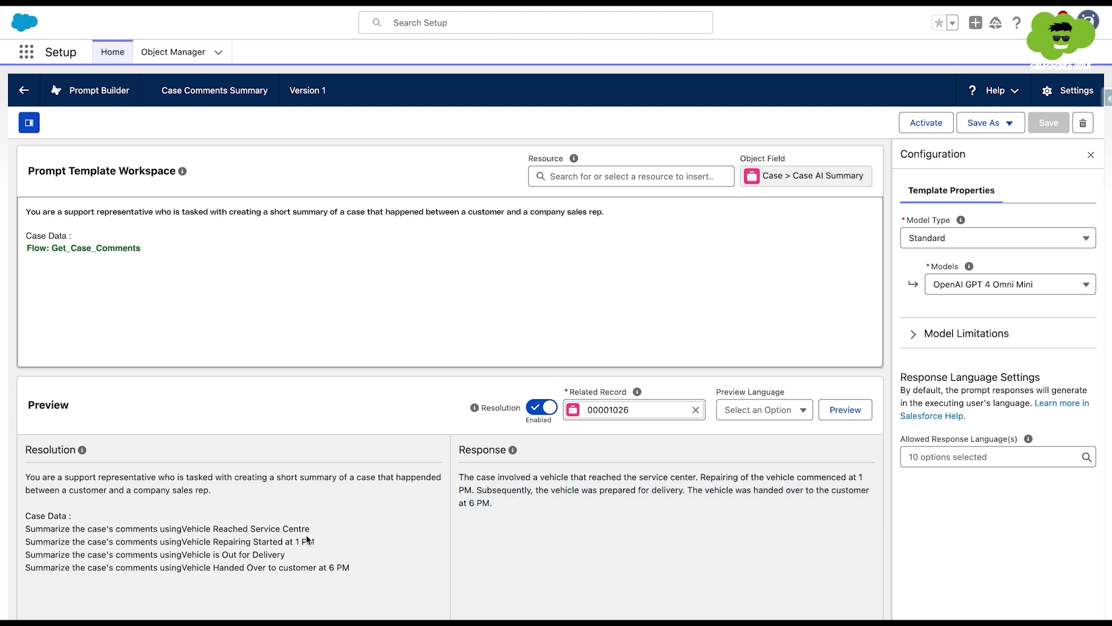
pyautogui.tripleClick(460, 480)
pyautogui.click(507, 502)
pyautogui.click(926, 124)
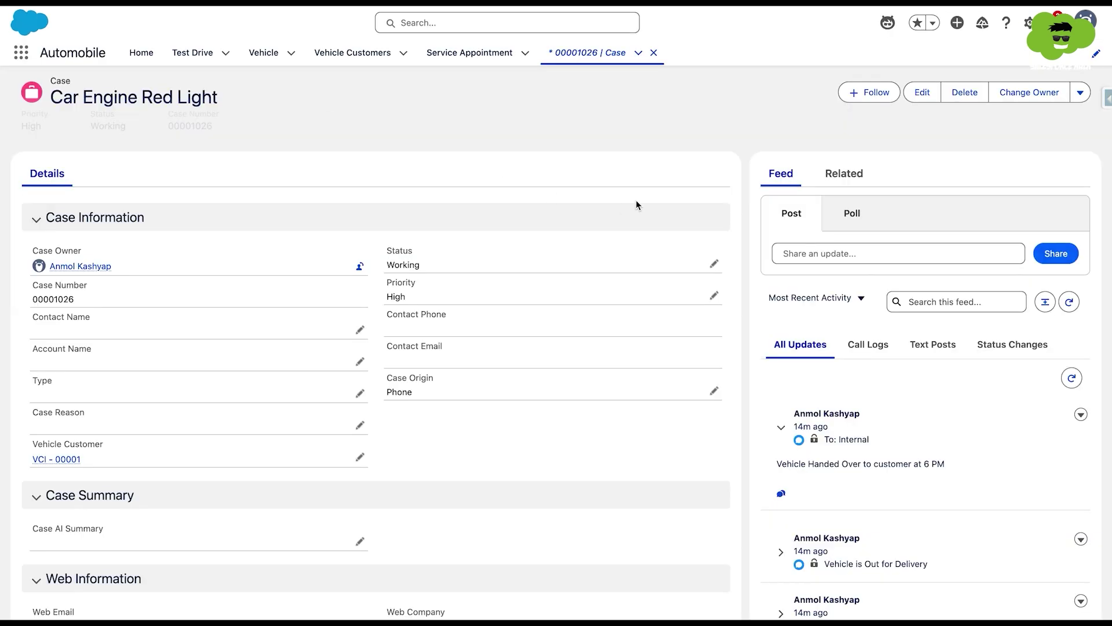
# - Edit the Case record page to assign the Case Comments Summary prompt template to the Case AI Summary field, and save the page
pyautogui.click(1029, 23)
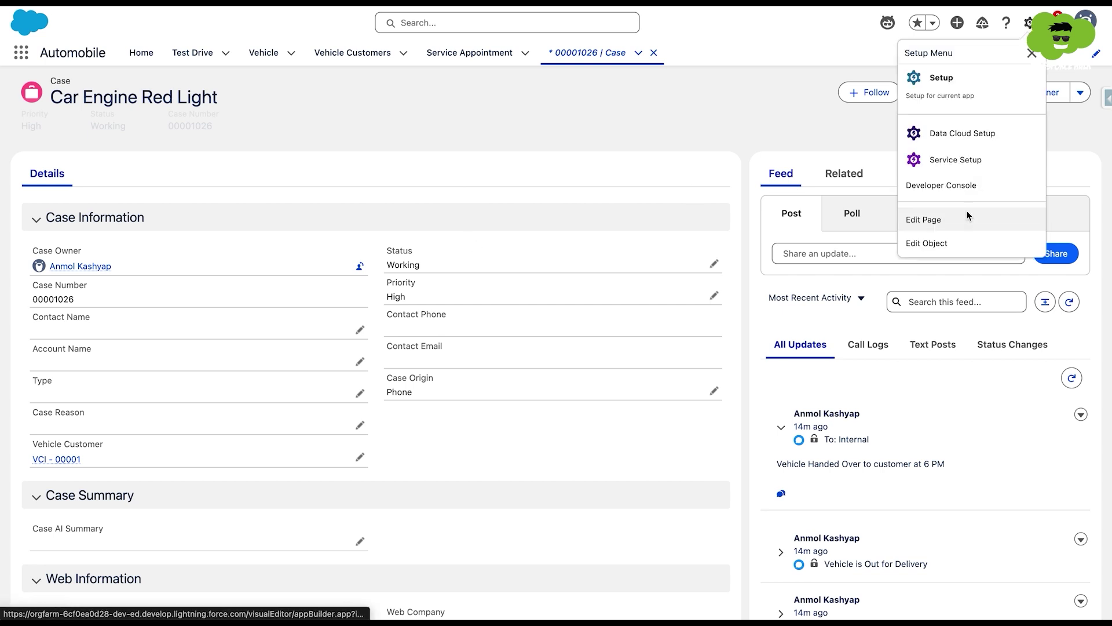
pyautogui.click(965, 219)
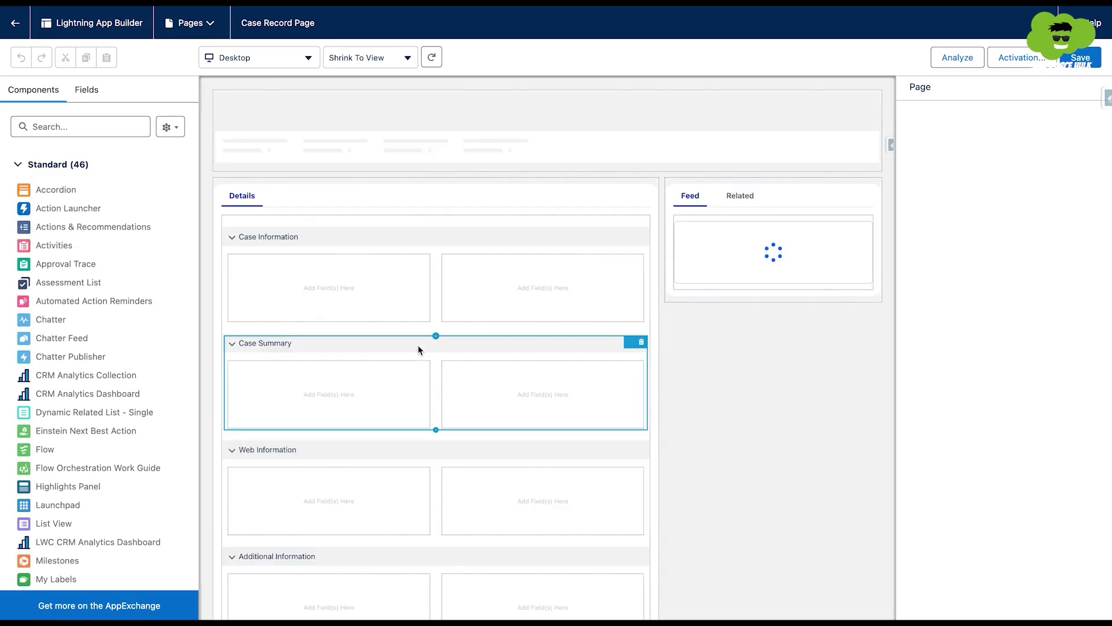
pyautogui.scroll(-3, 328, 431)
pyautogui.click(299, 499)
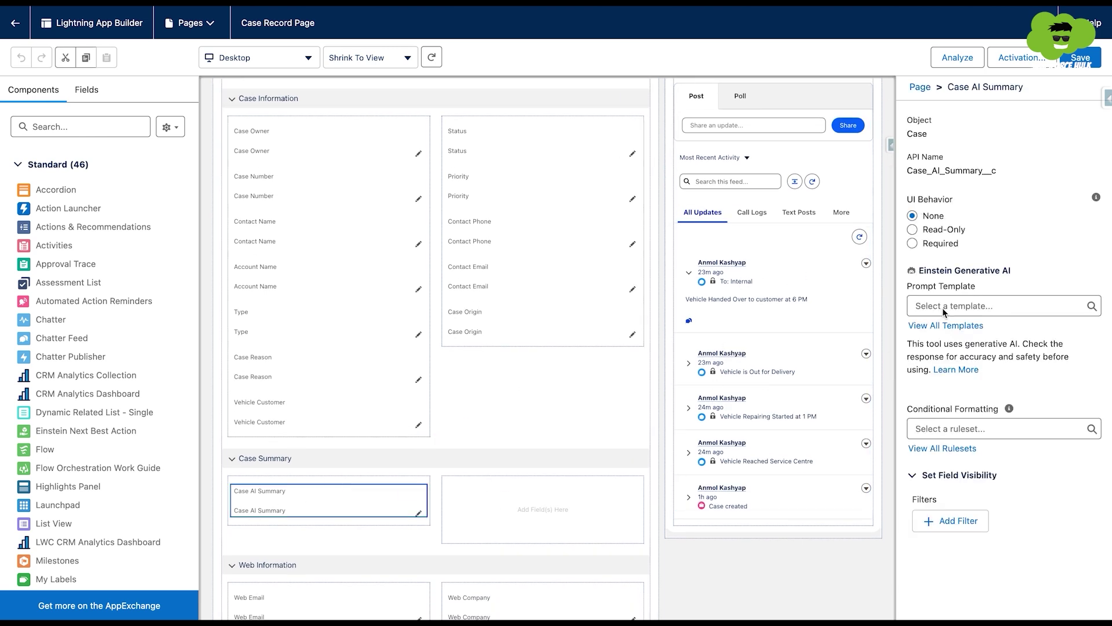
pyautogui.click(943, 308)
pyautogui.click(951, 334)
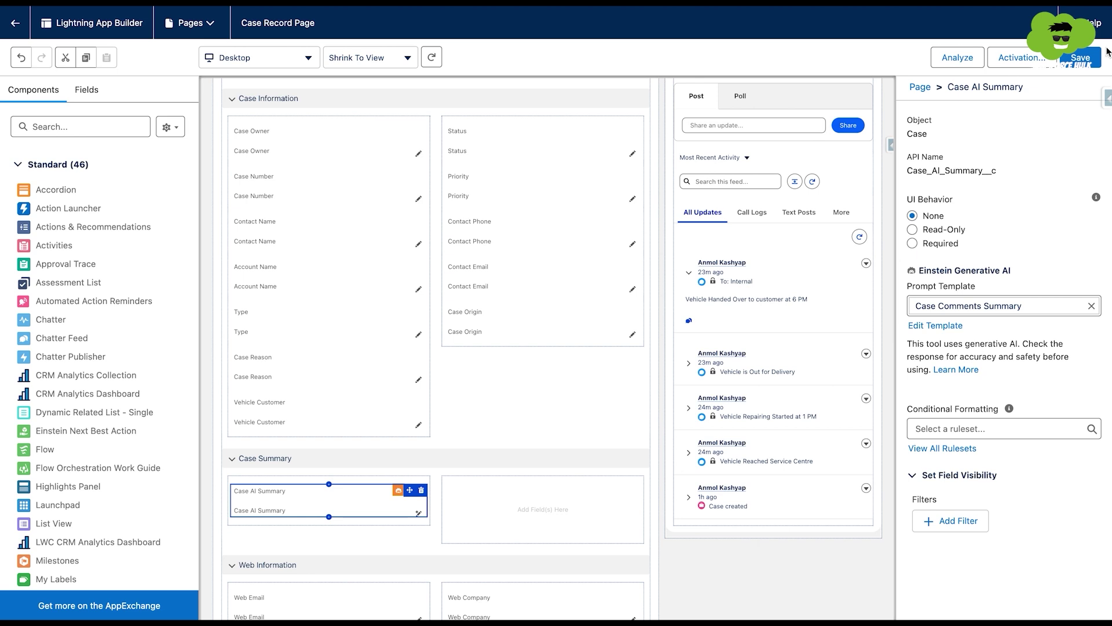
# - Return to the Car Engine Red Light case, generate its Case AI Summary with Einstein, use the response in the field, and try to save
pyautogui.click(15, 23)
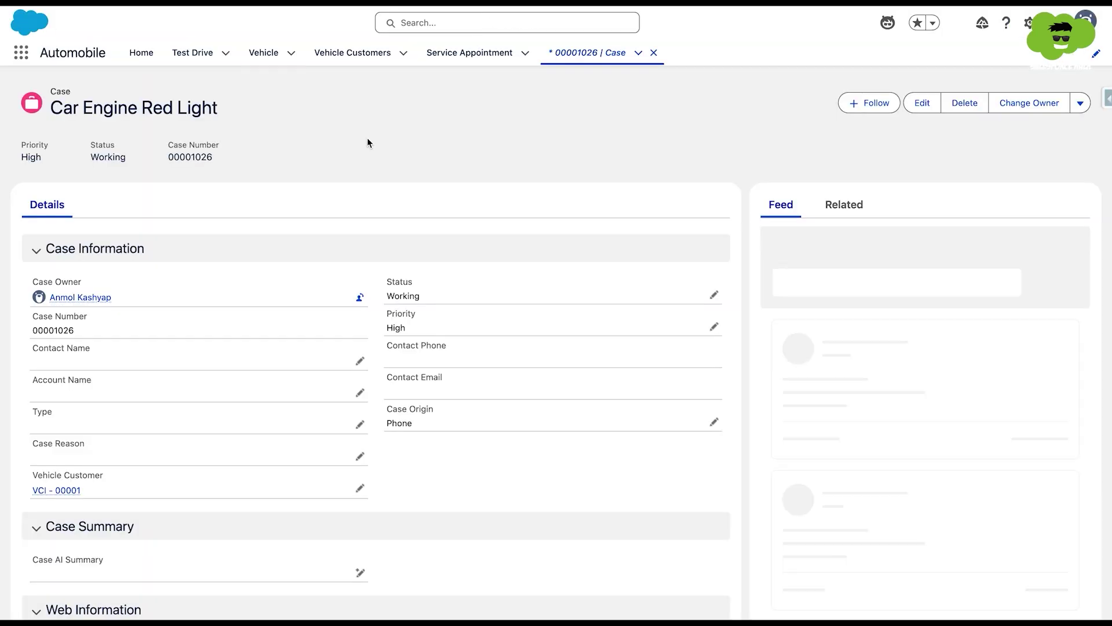
pyautogui.click(360, 463)
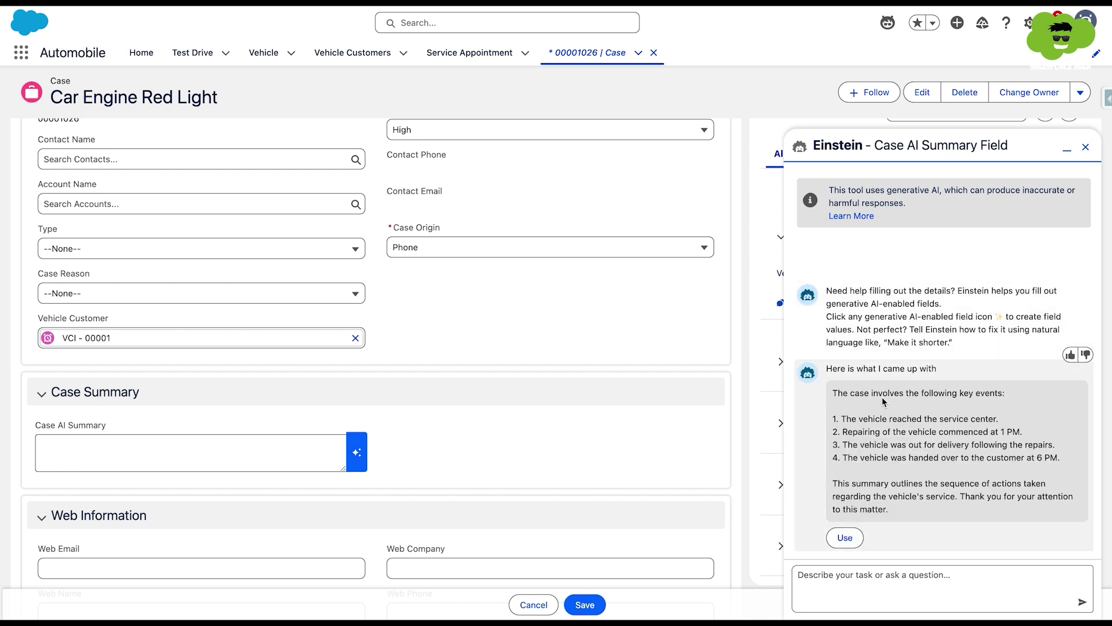
pyautogui.click(844, 537)
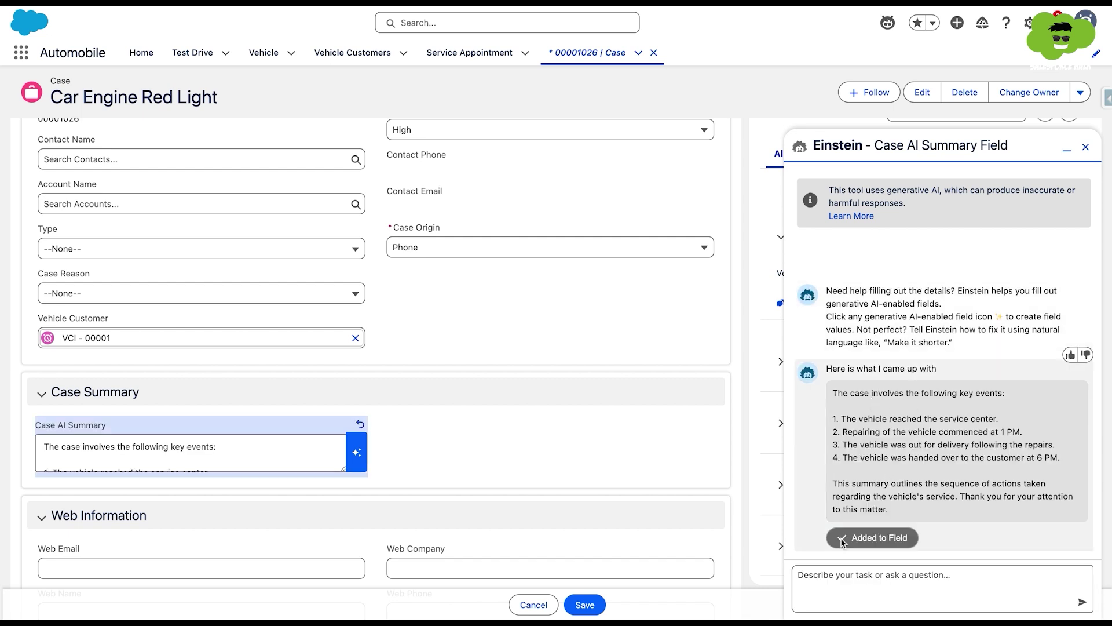
pyautogui.click(583, 605)
# - Delete the closing paragraph after the four numbered events from the Case AI Summary text, and save the case
pyautogui.scroll(-5, 243, 461)
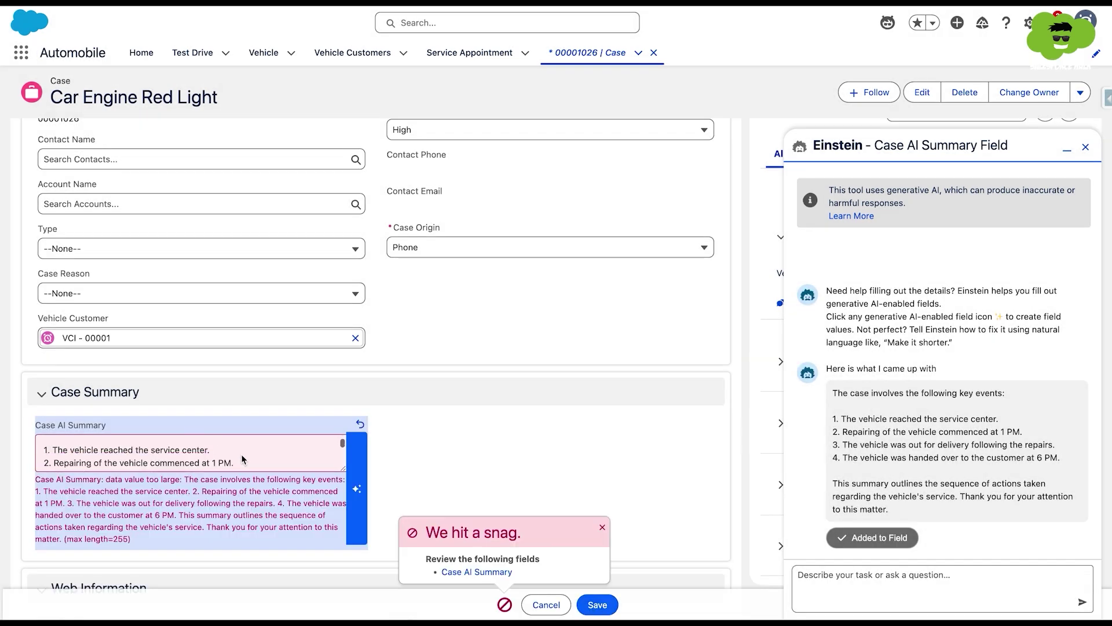
pyautogui.click(290, 464)
pyautogui.moveTo(290, 463); pyautogui.dragTo(44, 446)
pyautogui.press('BackSpace')
pyautogui.press('BackSpace')
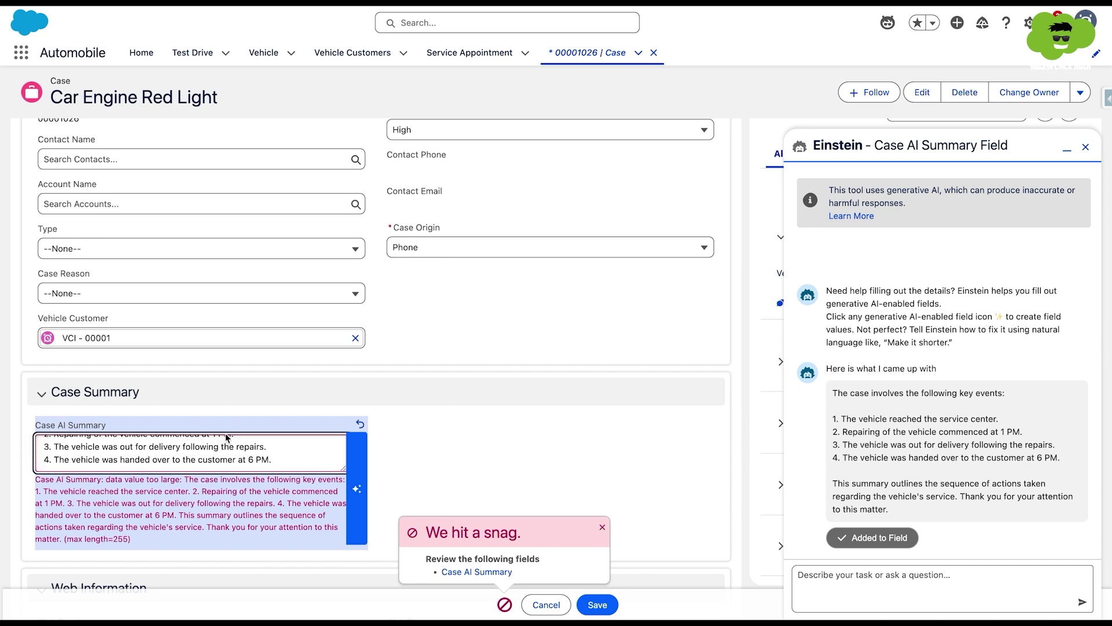
pyautogui.click(597, 604)
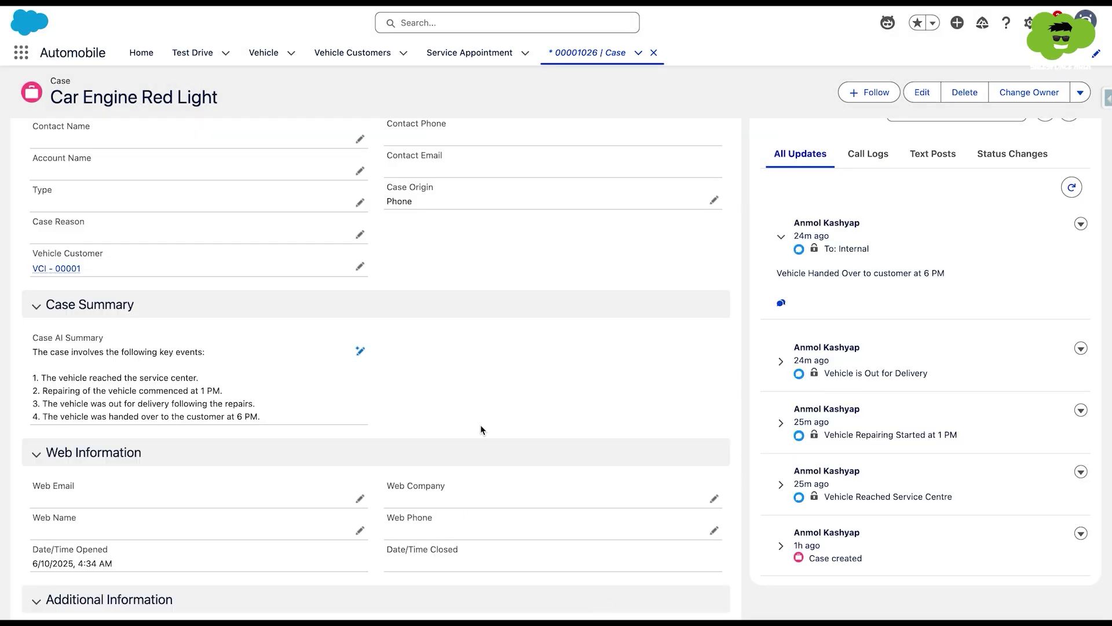
pyautogui.scroll(3, 472, 425)
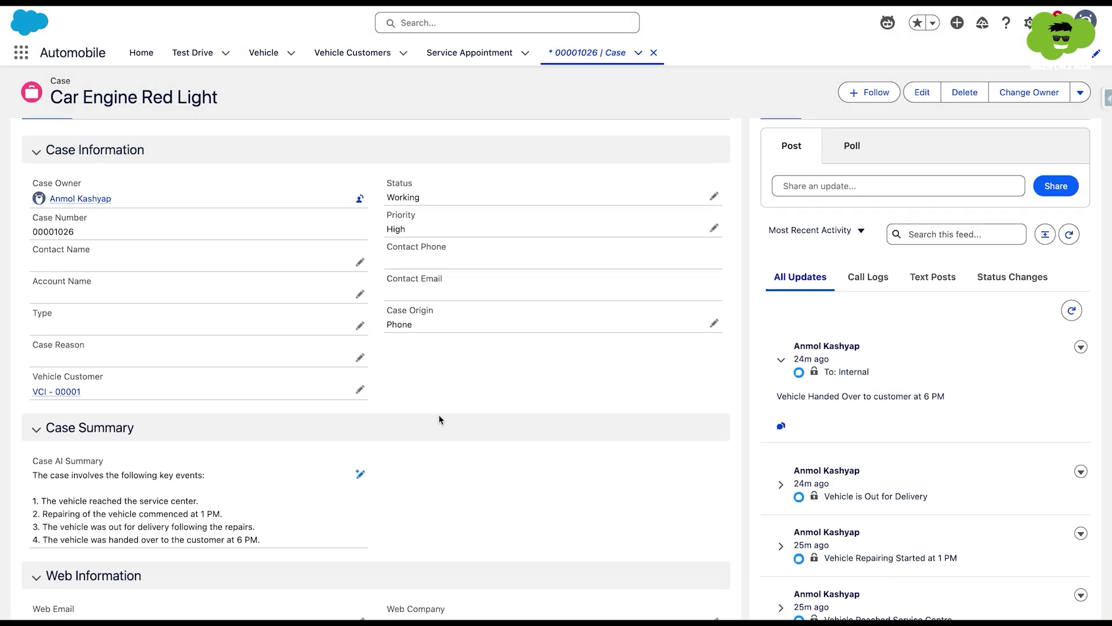
pyautogui.scroll(-6, 439, 417)
pyautogui.scroll(9, 854, 442)
pyautogui.scroll(-3, 854, 444)
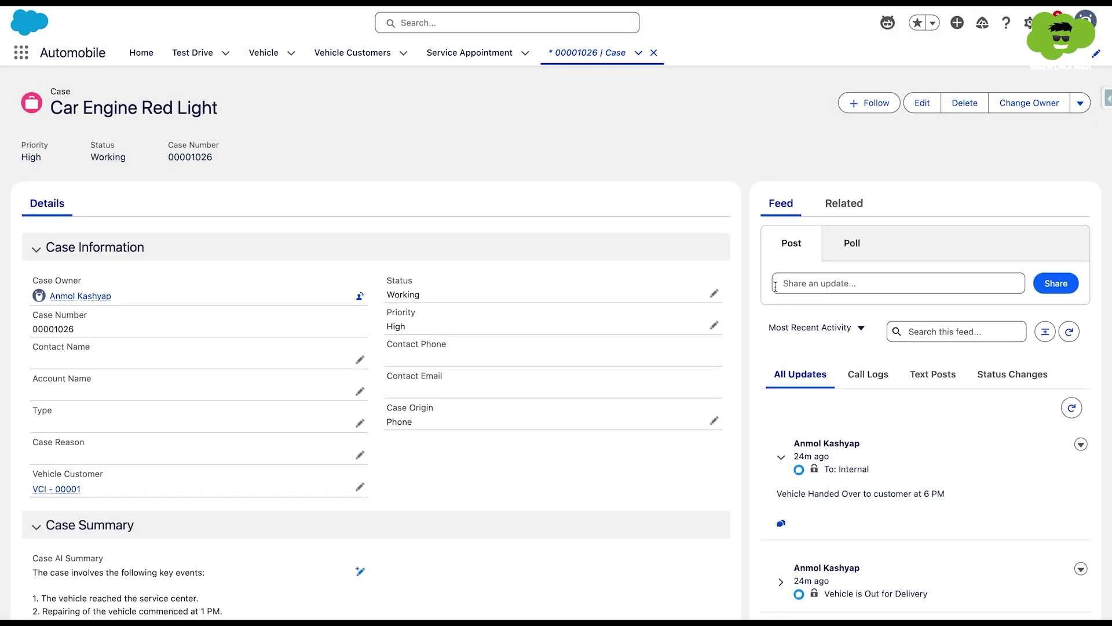
pyautogui.scroll(1, 681, 325)
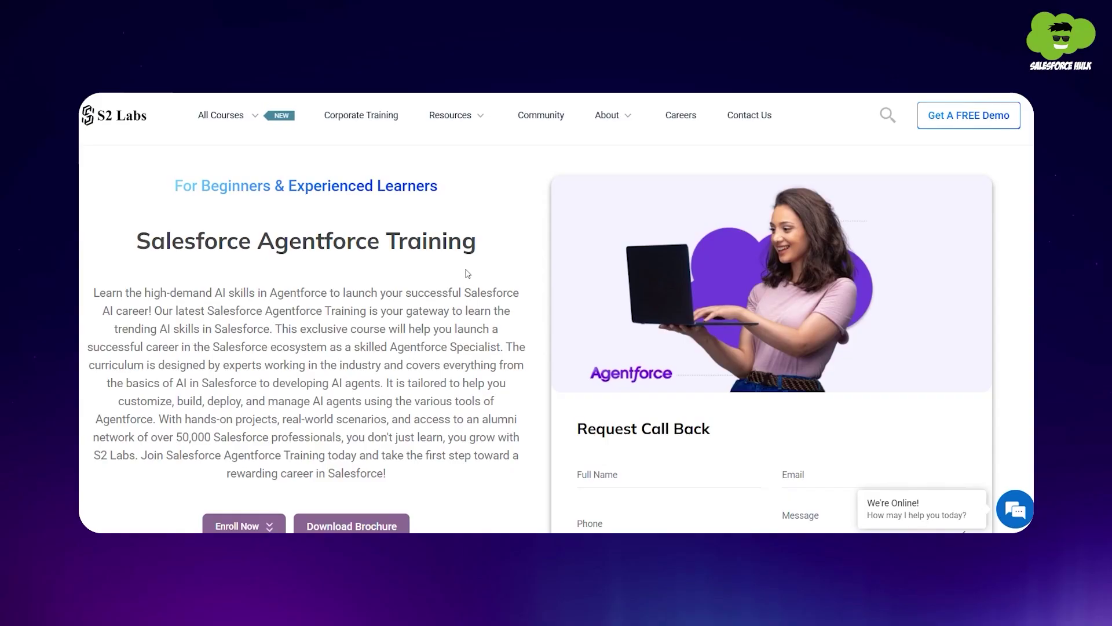
pyautogui.scroll(-6, 467, 274)
pyautogui.scroll(-12, 467, 273)
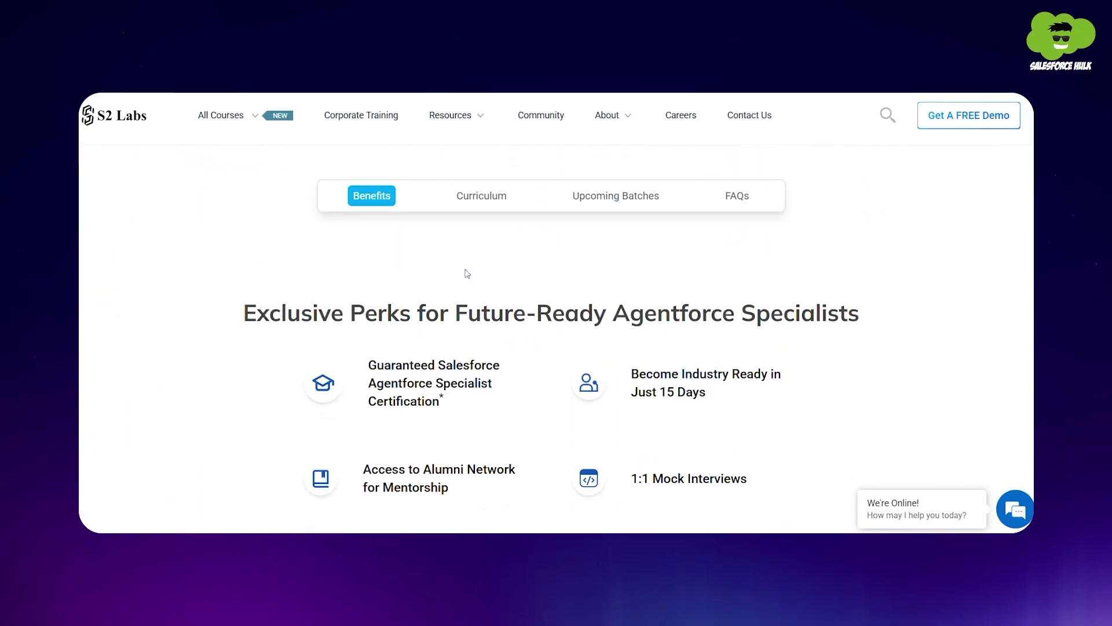